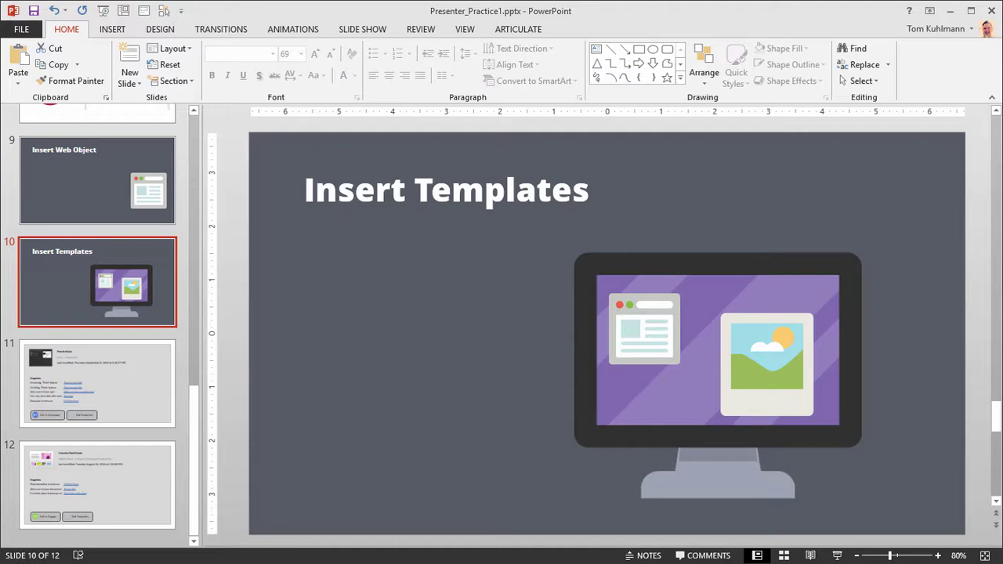
# Show the Articulate add-in tools while slide 10 of Presenter_Practice1.pptx is open
pyautogui.click(508, 29)
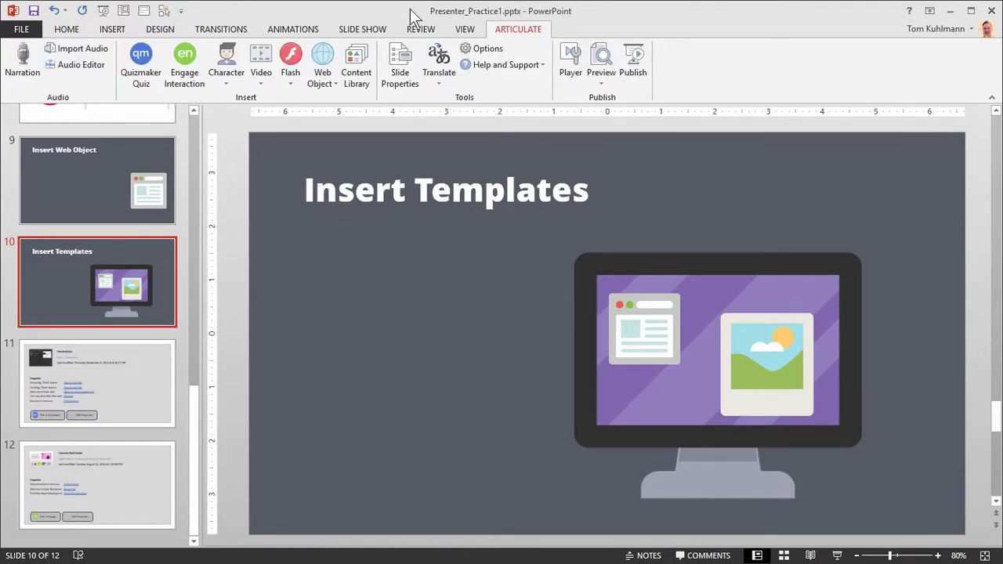
# Open the Articulate Content Library, browse the templates, and filter to the Light theme
pyautogui.click(361, 61)
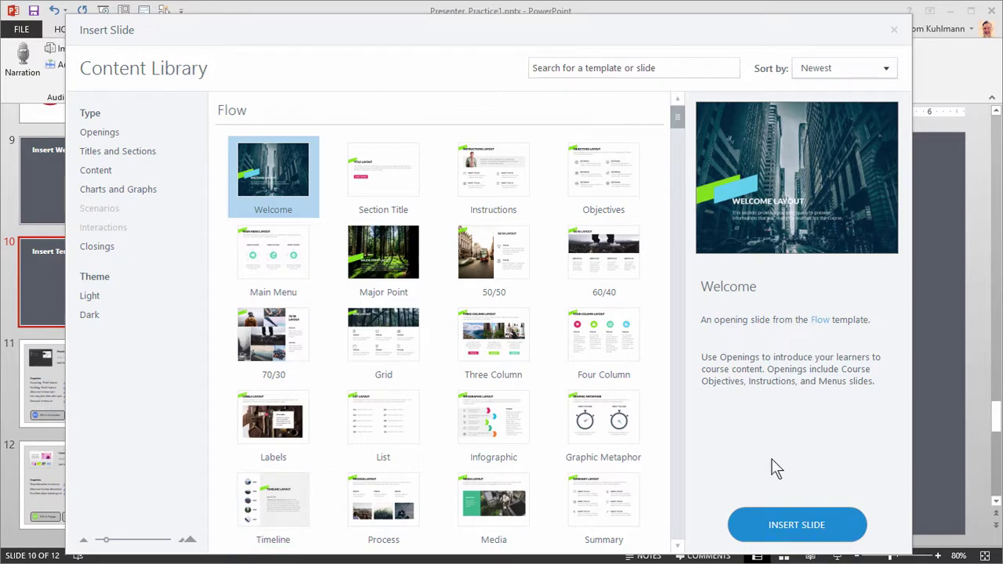
pyautogui.moveTo(683, 118)
pyautogui.mouseDown()
pyautogui.moveTo(680, 408)
pyautogui.moveTo(680, 112)
pyautogui.mouseUp()
pyautogui.moveTo(682, 122); pyautogui.dragTo(683, 168)
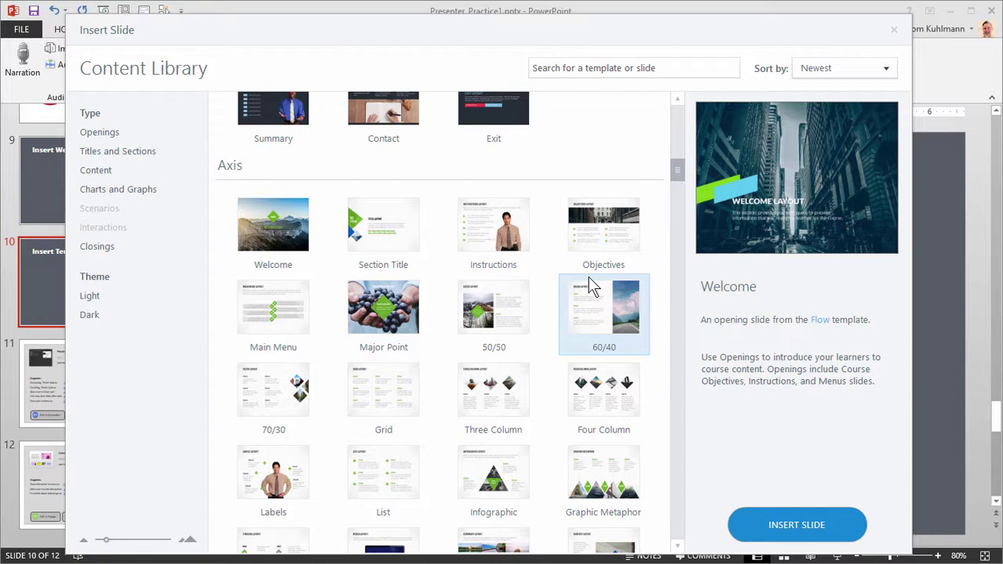
pyautogui.click(93, 303)
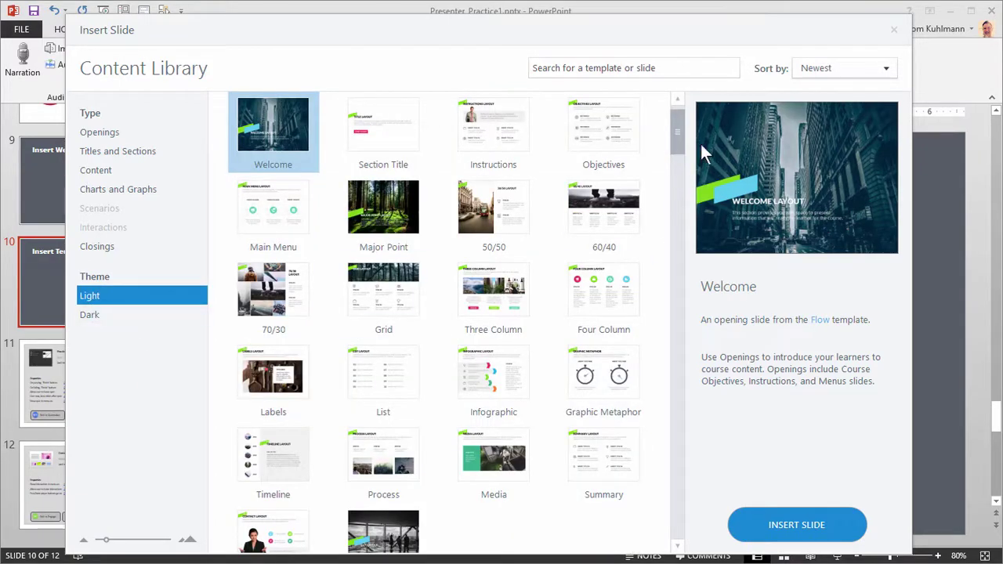
pyautogui.moveTo(677, 133)
pyautogui.mouseDown()
pyautogui.moveTo(679, 337)
pyautogui.moveTo(674, 116)
pyautogui.mouseUp()
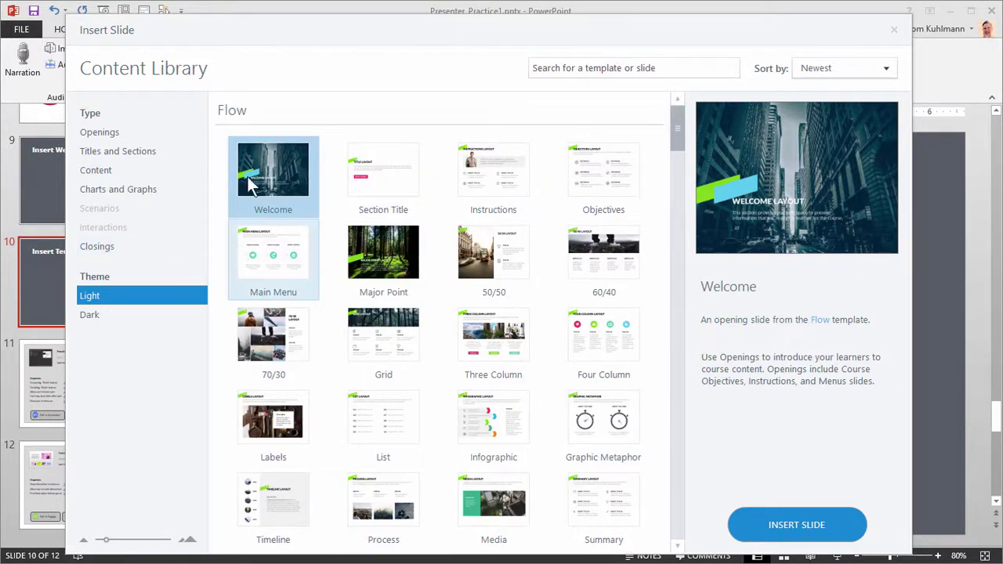
# From Openings, insert the Axis Welcome, Opportunity Main Menu and yellow Fractal Main Menu slides
pyautogui.click(103, 134)
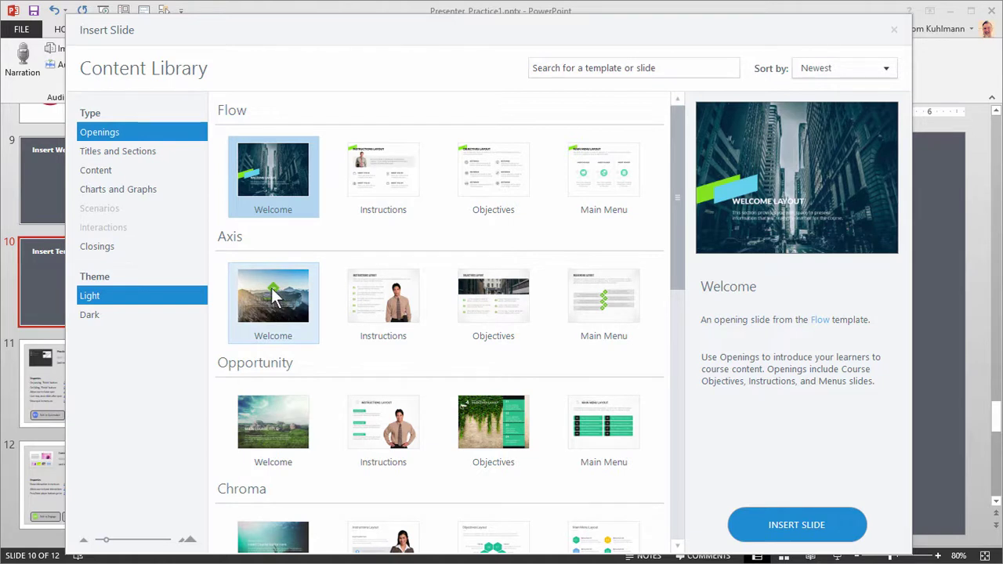
pyautogui.click(282, 312)
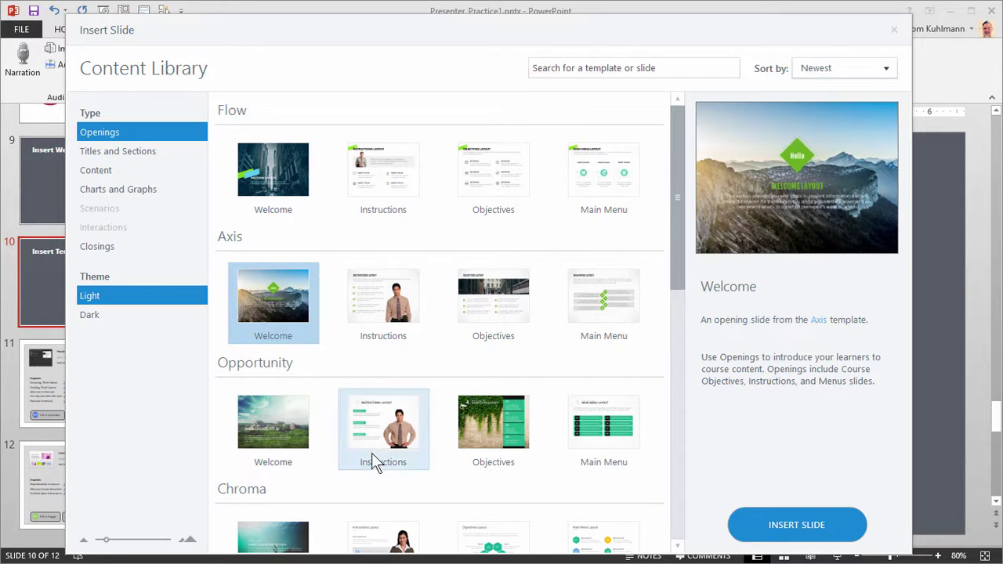
pyautogui.click(601, 427)
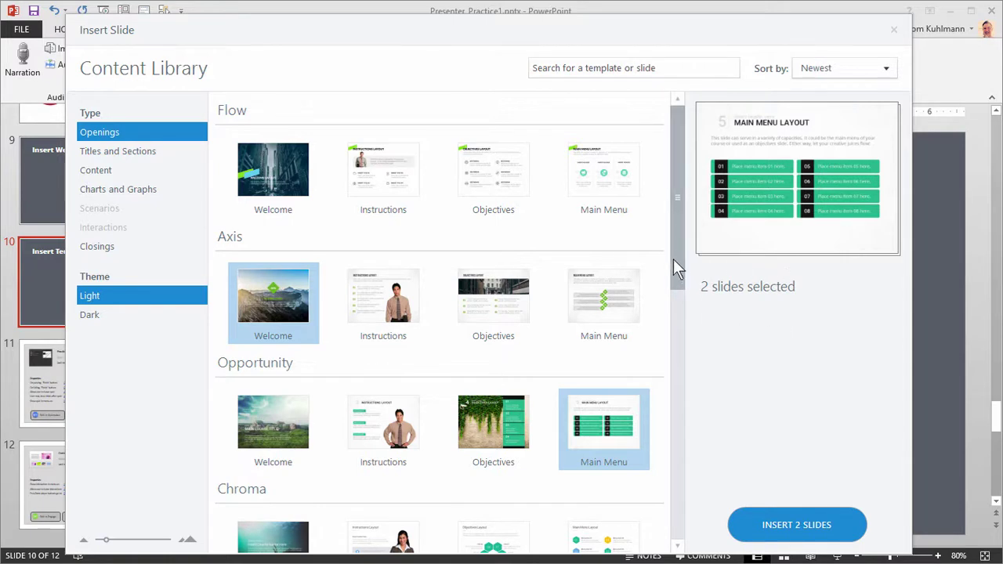
pyautogui.moveTo(673, 259); pyautogui.dragTo(681, 369)
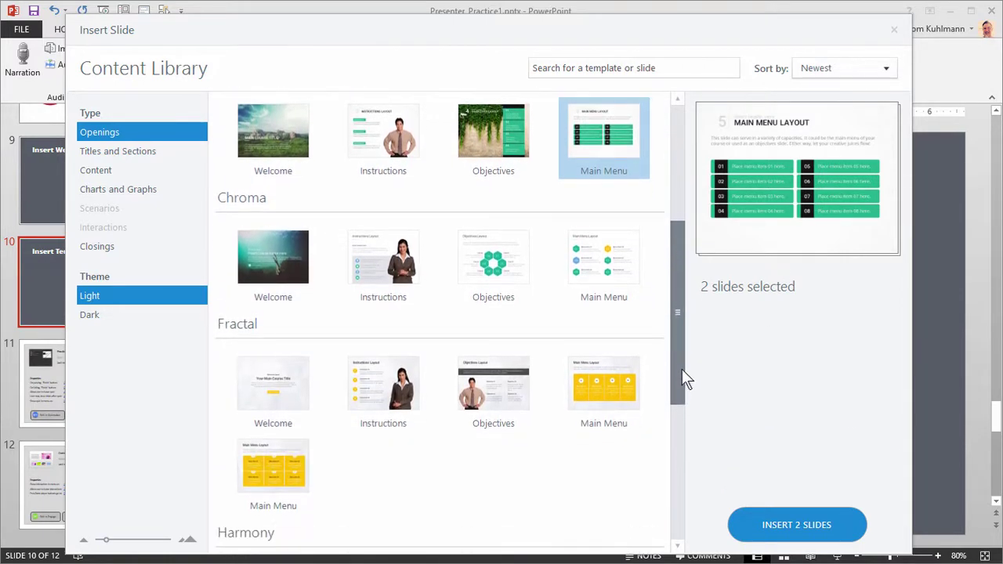
pyautogui.click(601, 393)
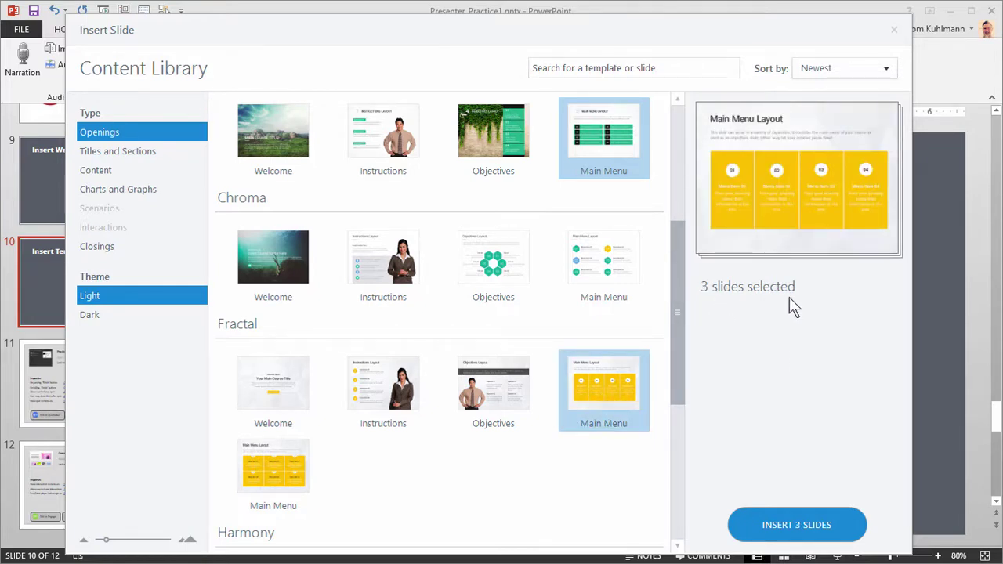
pyautogui.click(798, 525)
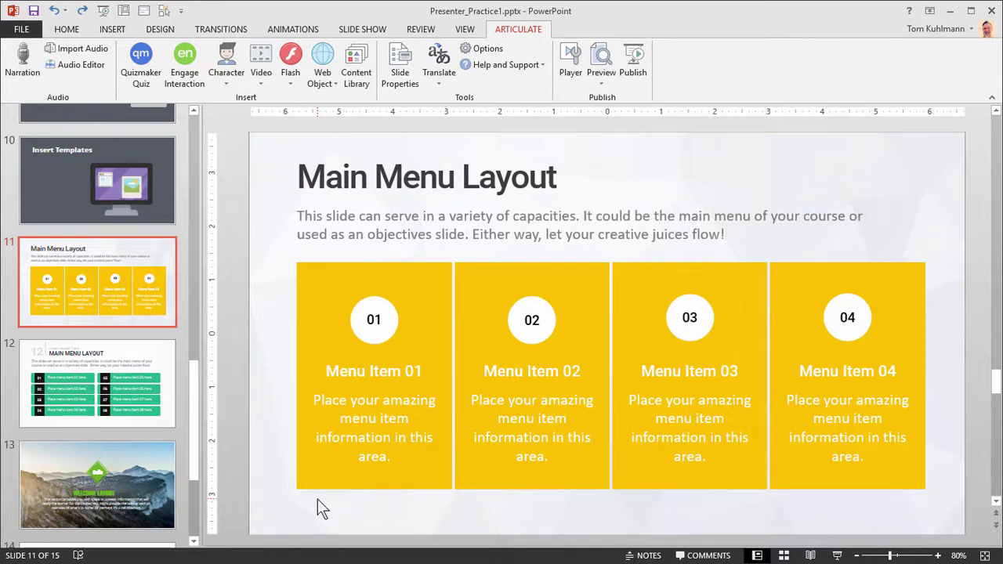
# Ungroup Menu Item 01, then delete the Menu Item 04 column from the yellow Main Menu slide
pyautogui.click(322, 179)
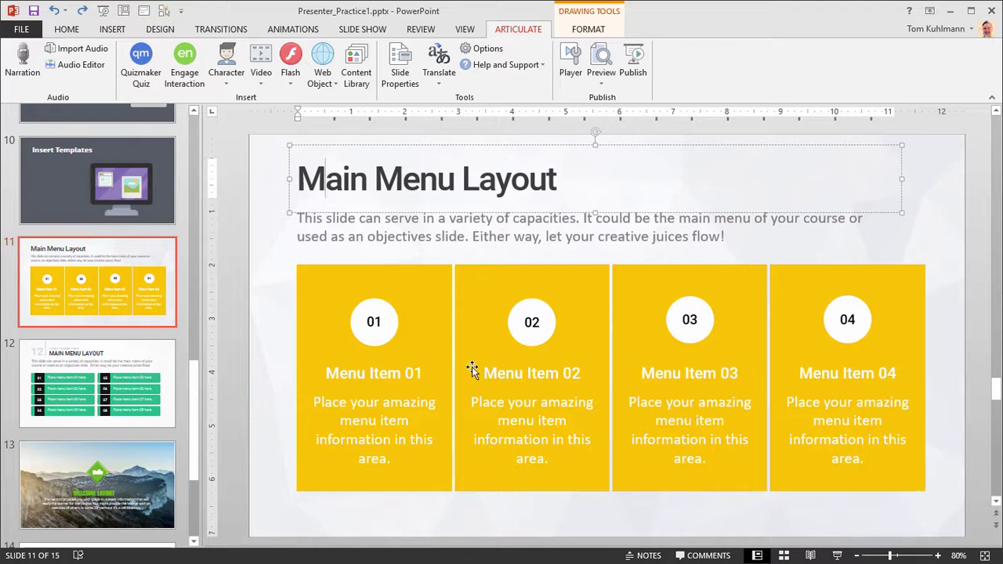
pyautogui.click(436, 286)
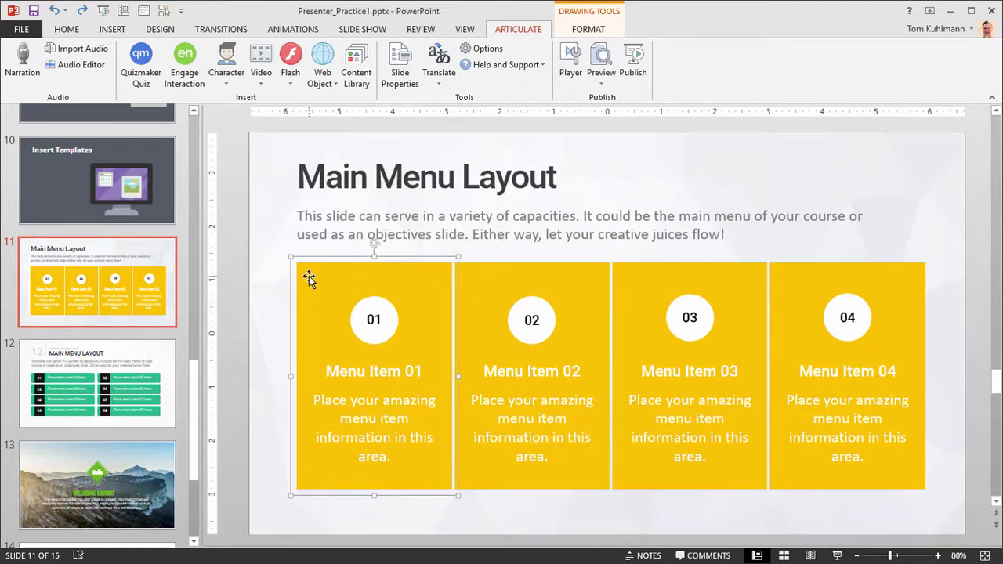
pyautogui.hotkey('ctrl', 'shift', 'g')
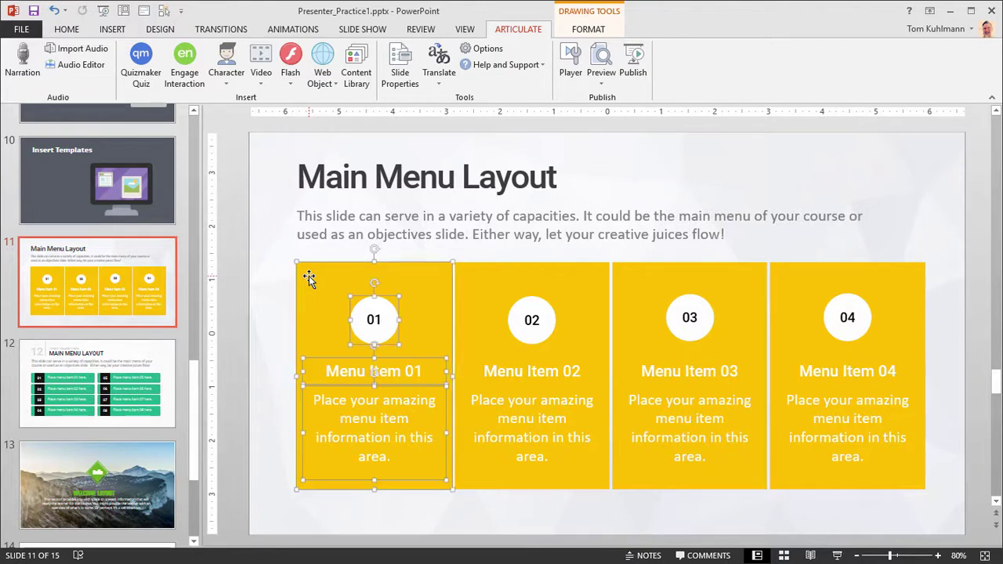
pyautogui.click(945, 237)
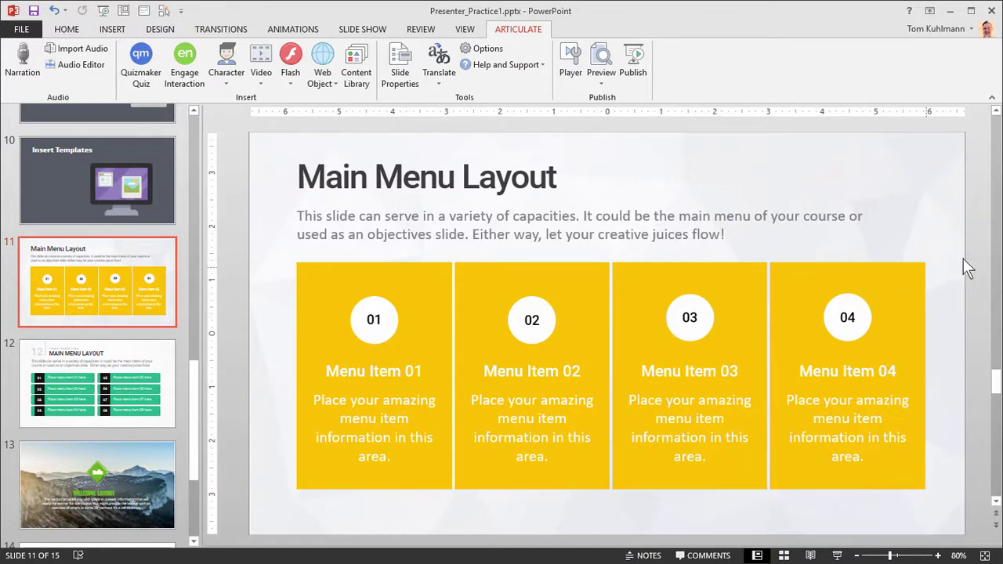
pyautogui.moveTo(975, 237); pyautogui.dragTo(746, 538)
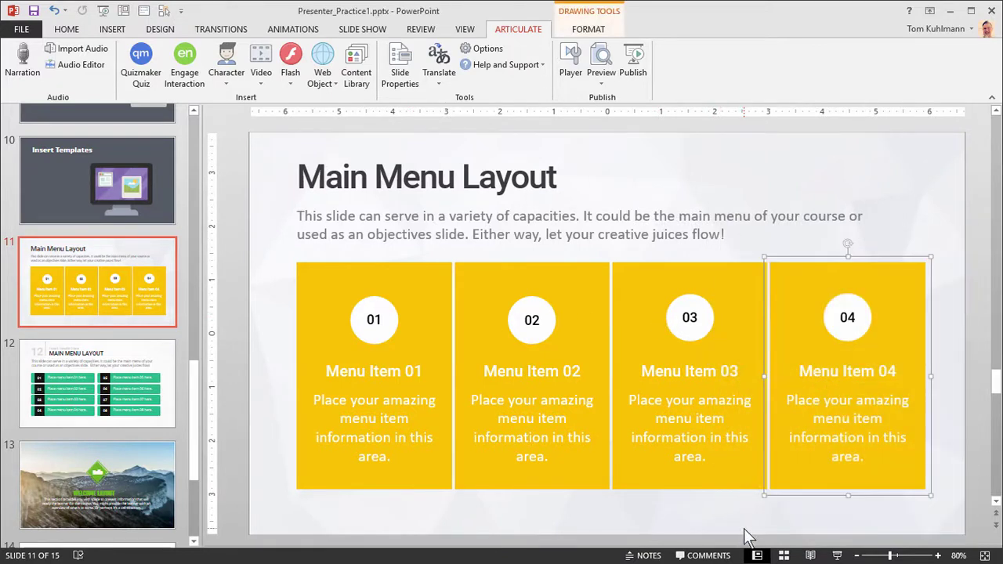
pyautogui.press('Delete')
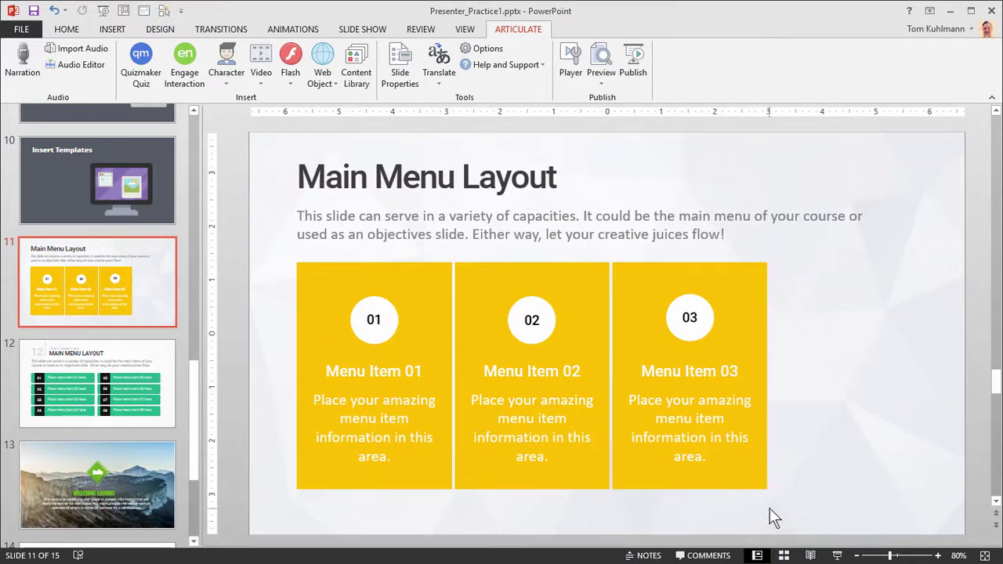
# Move the mountain Welcome Layout slide from position 13 up to slide 11
pyautogui.click(152, 348)
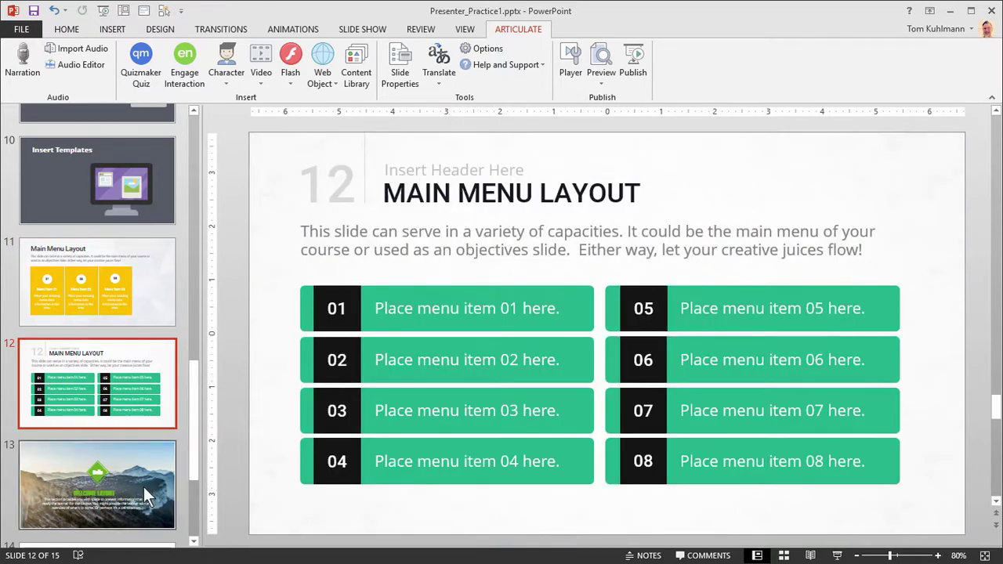
pyautogui.moveTo(149, 496); pyautogui.dragTo(147, 290)
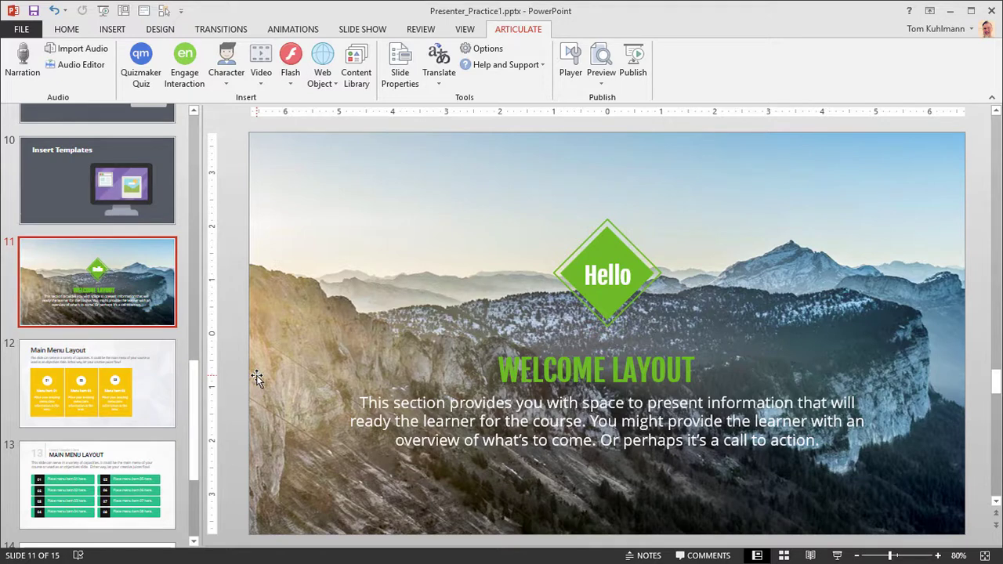
# Switch to Slide Master view and browse the masters and their names in the thumbnail pane
pyautogui.click(465, 30)
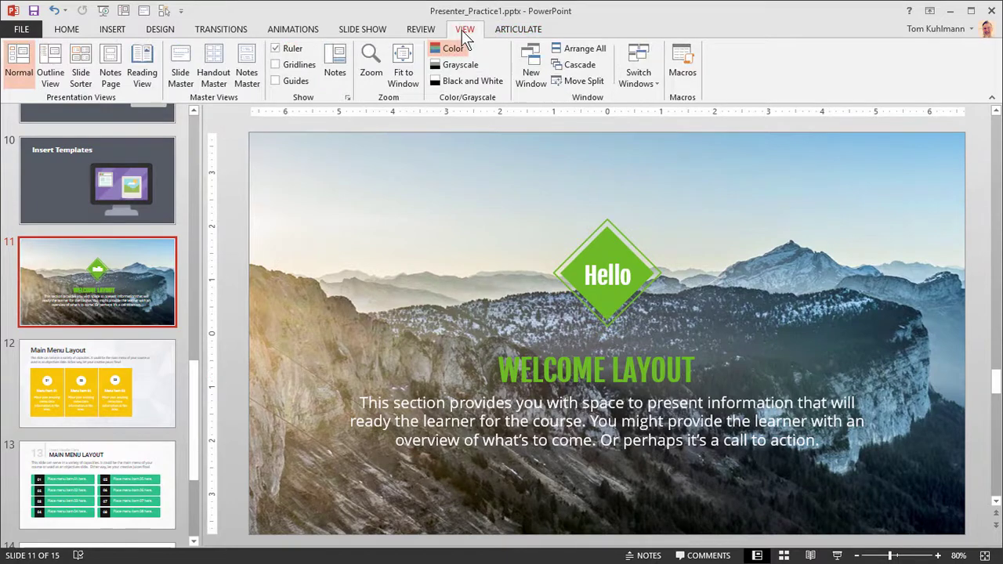
pyautogui.click(181, 63)
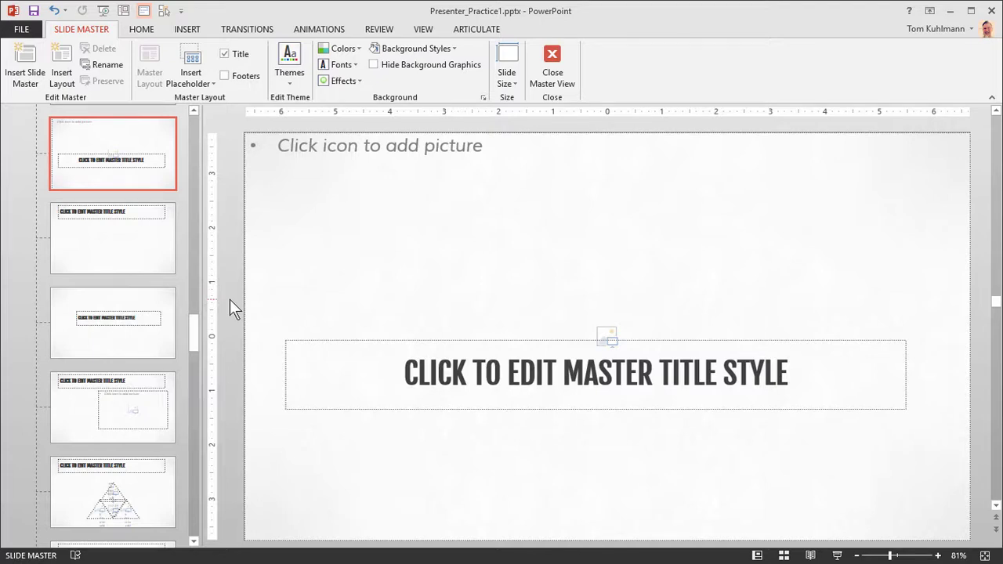
pyautogui.moveTo(192, 340); pyautogui.dragTo(181, 115)
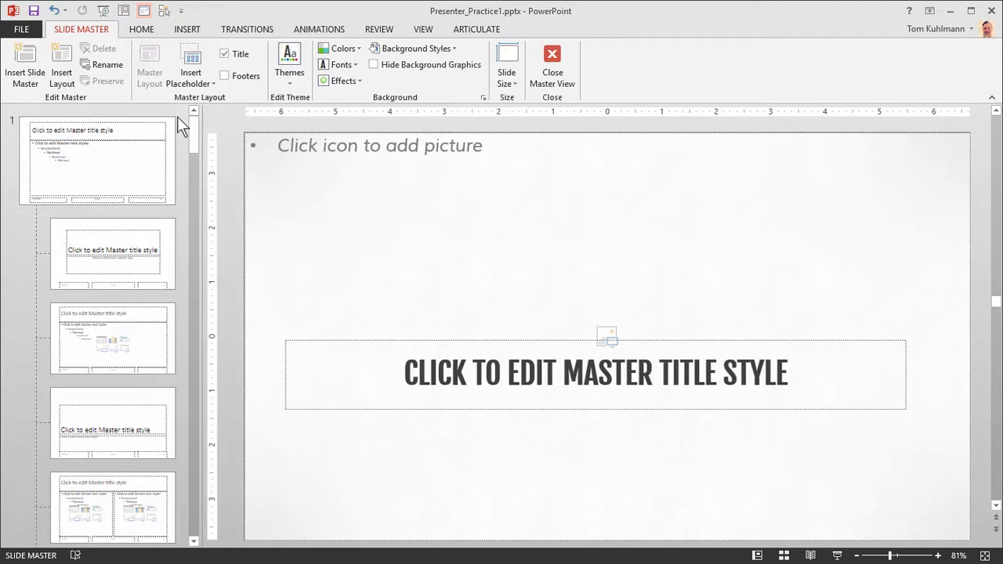
pyautogui.click(117, 146)
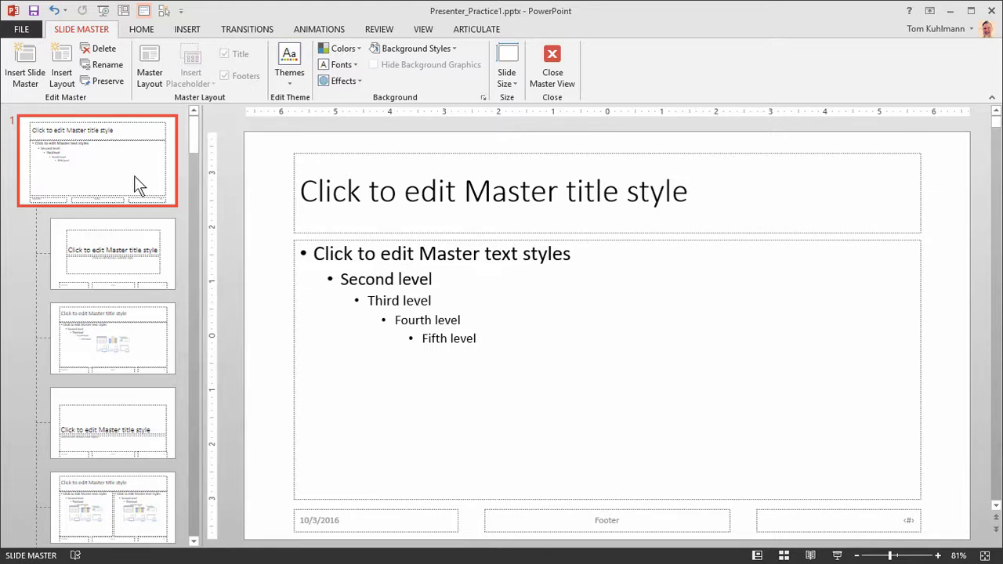
pyautogui.moveTo(191, 134); pyautogui.dragTo(195, 240)
pyautogui.moveTo(84, 202)
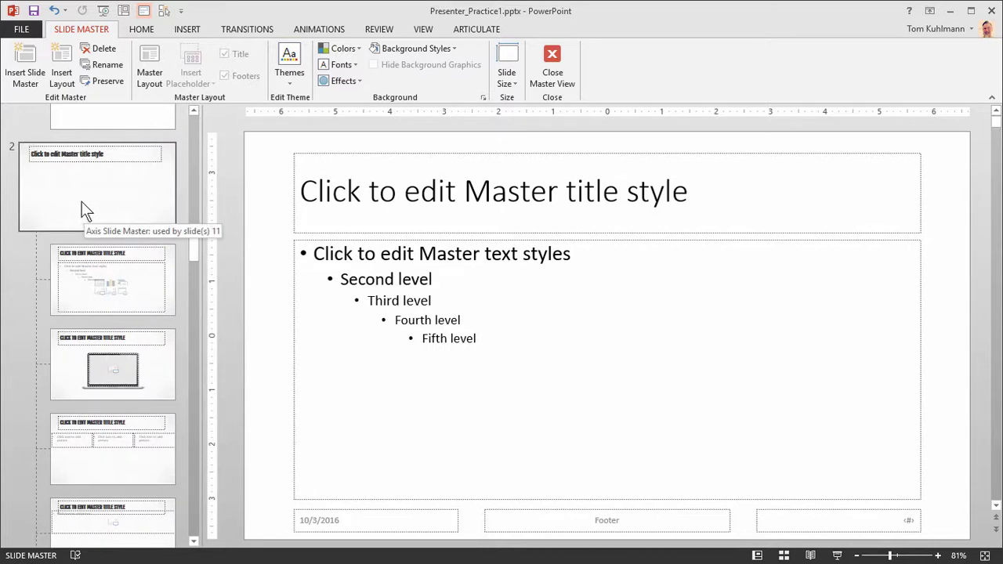
pyautogui.moveTo(191, 243); pyautogui.dragTo(189, 374)
pyautogui.moveTo(83, 278)
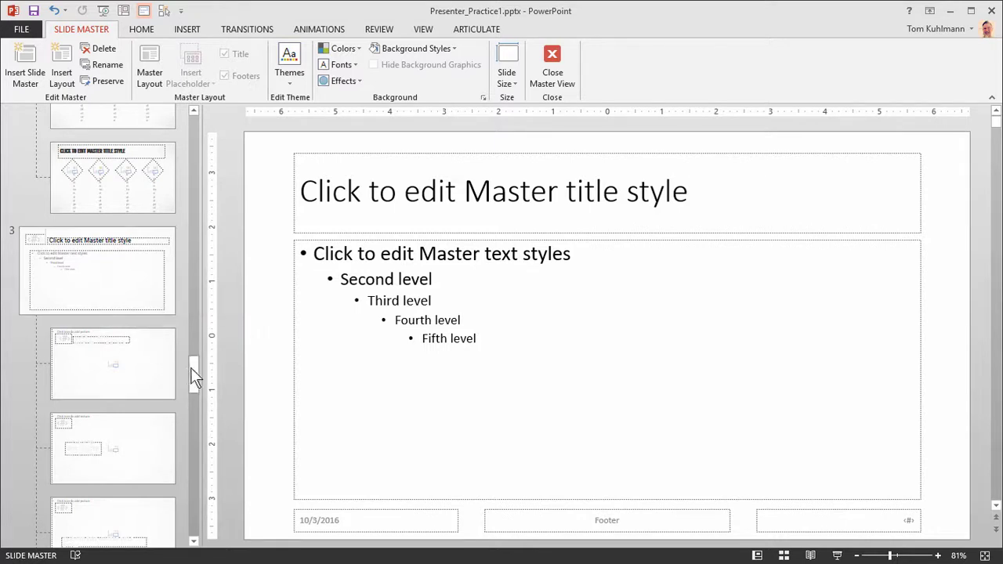
pyautogui.moveTo(191, 368); pyautogui.dragTo(189, 440)
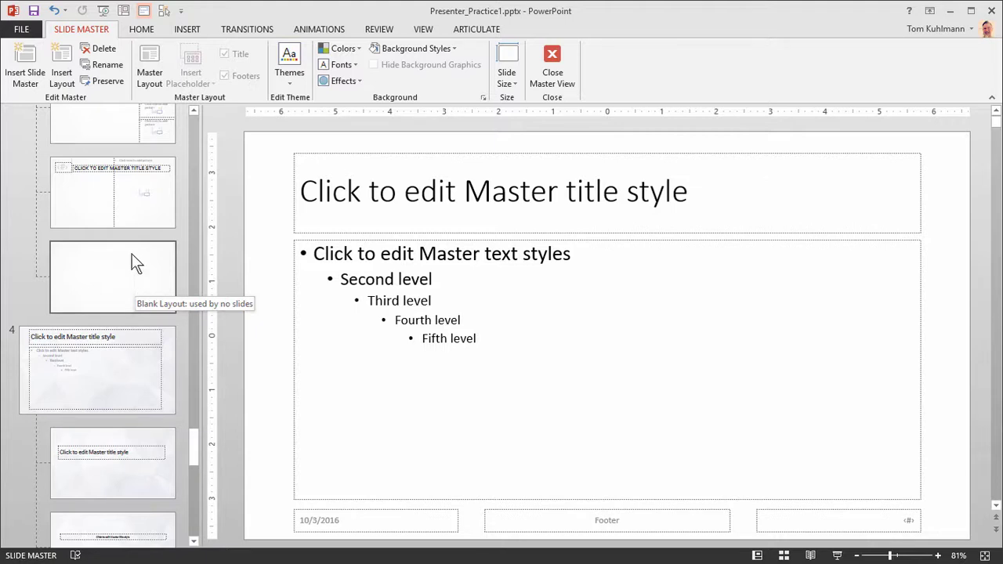
# Return to normal view and apply the Paper colour scheme to slides 11–13
pyautogui.click(552, 59)
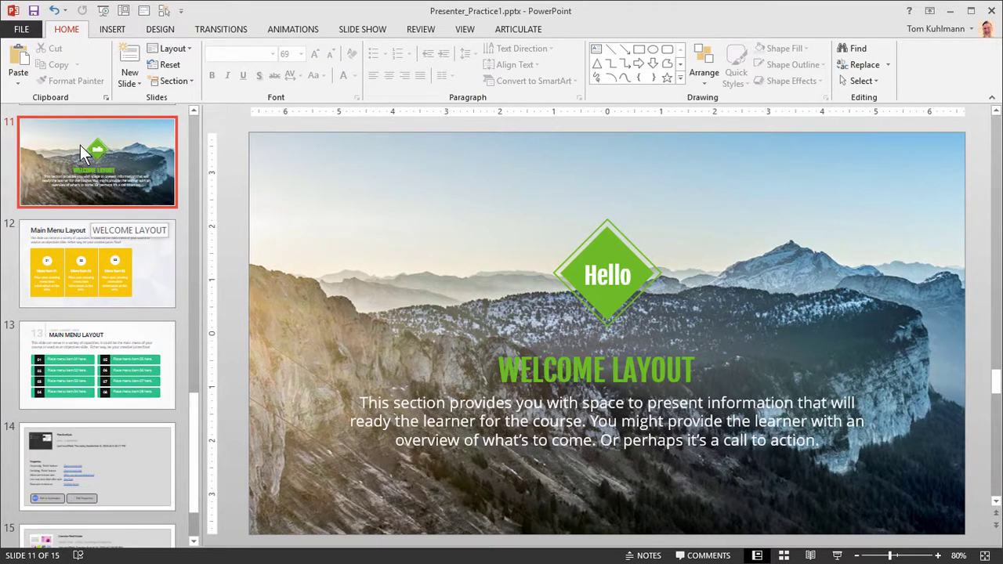
pyautogui.keyDown('shift'); pyautogui.click(120, 355); pyautogui.keyUp('shift')
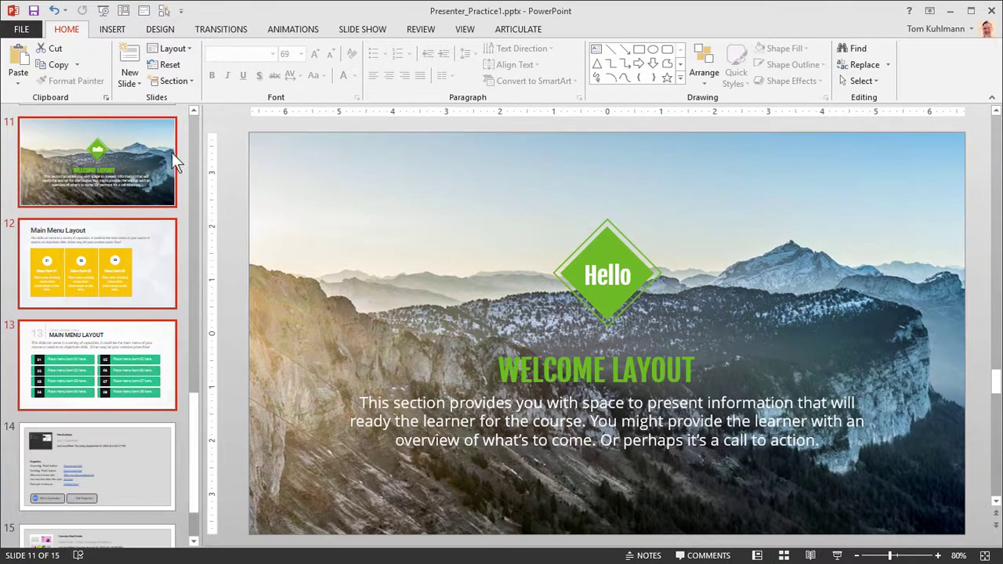
pyautogui.click(156, 31)
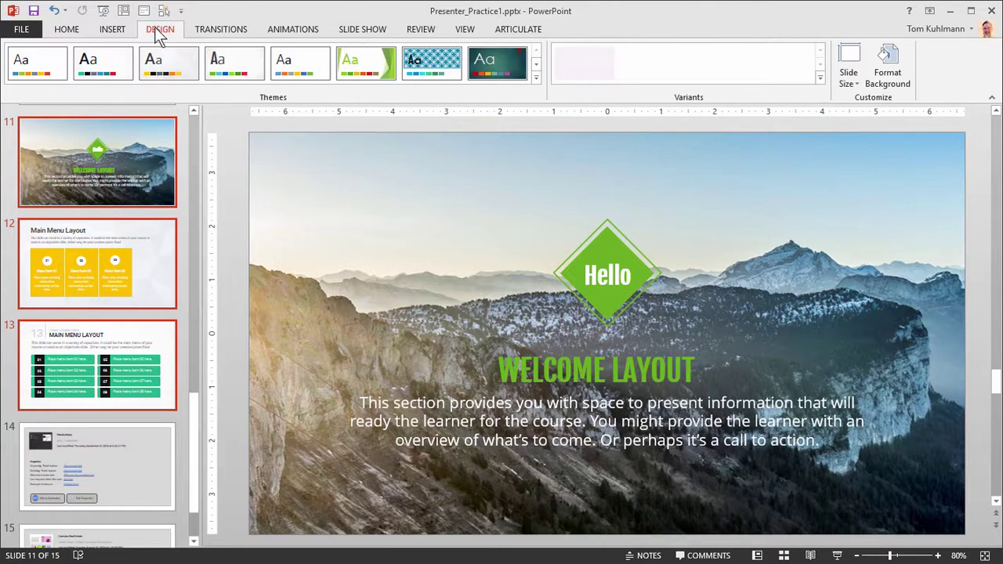
pyautogui.click(820, 78)
pyautogui.moveTo(611, 93)
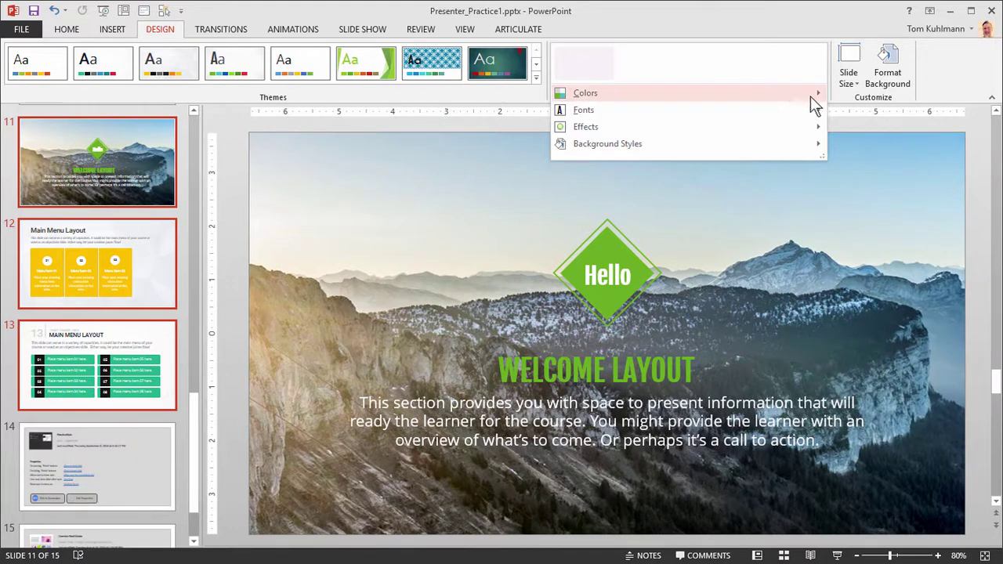
pyautogui.moveTo(810, 96)
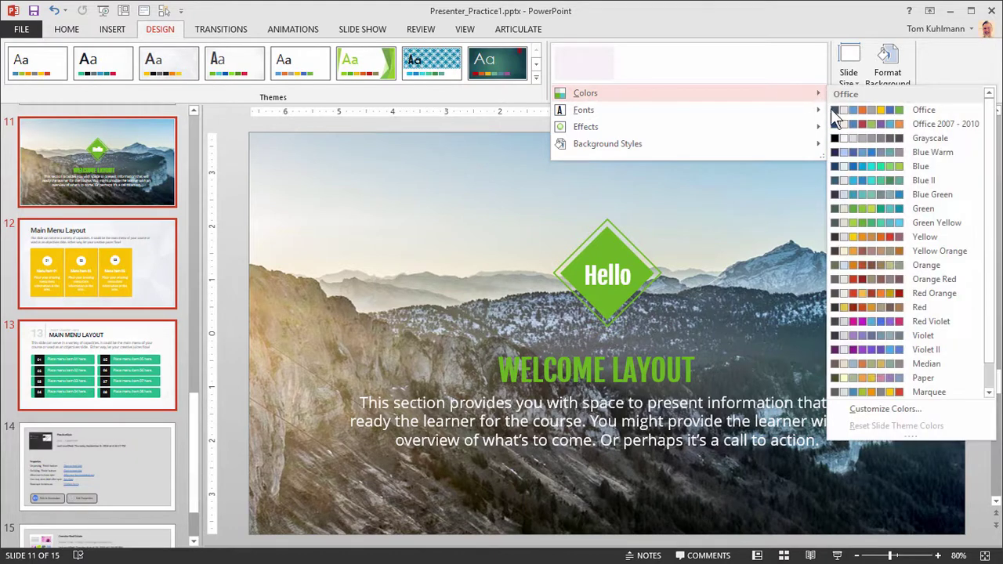
pyautogui.click(876, 376)
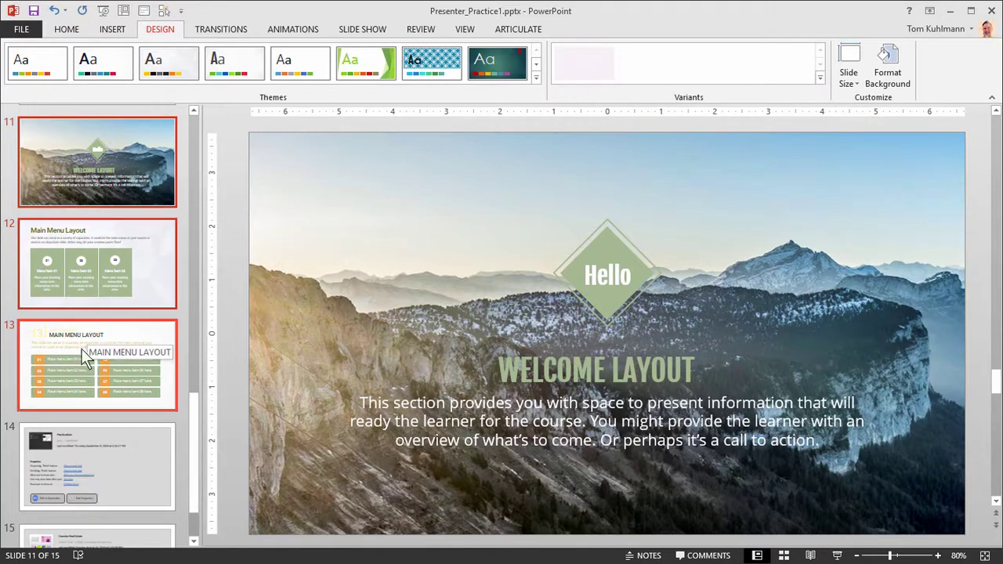
# Review slides 11–13 in their new colours, then reselect all three
pyautogui.click(102, 160)
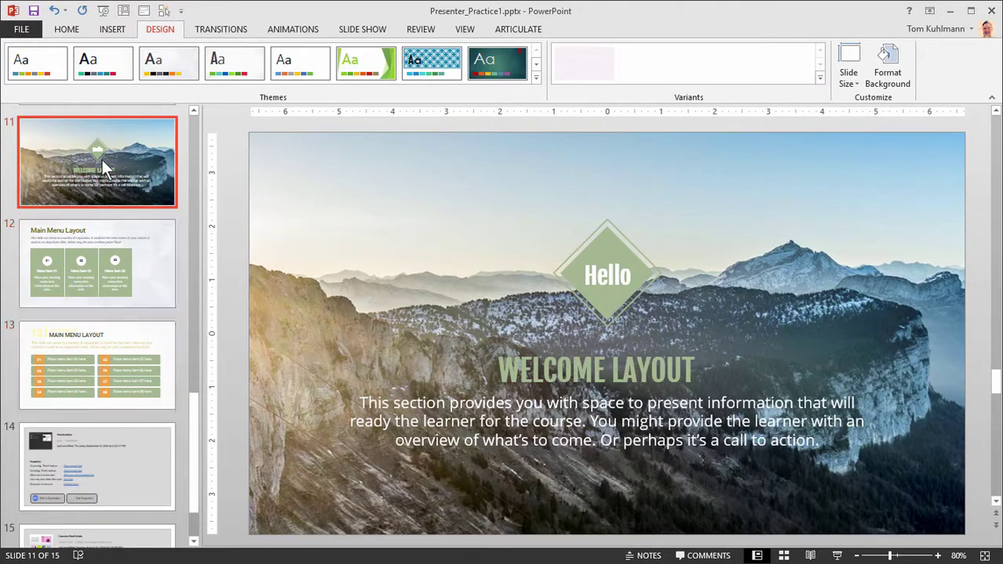
pyautogui.click(127, 264)
pyautogui.click(115, 371)
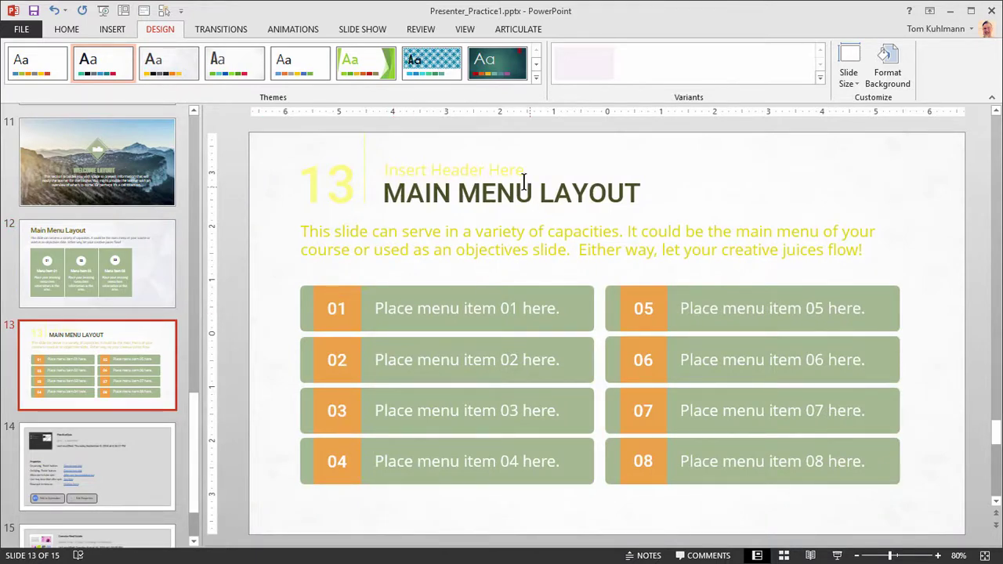
pyautogui.click(133, 160)
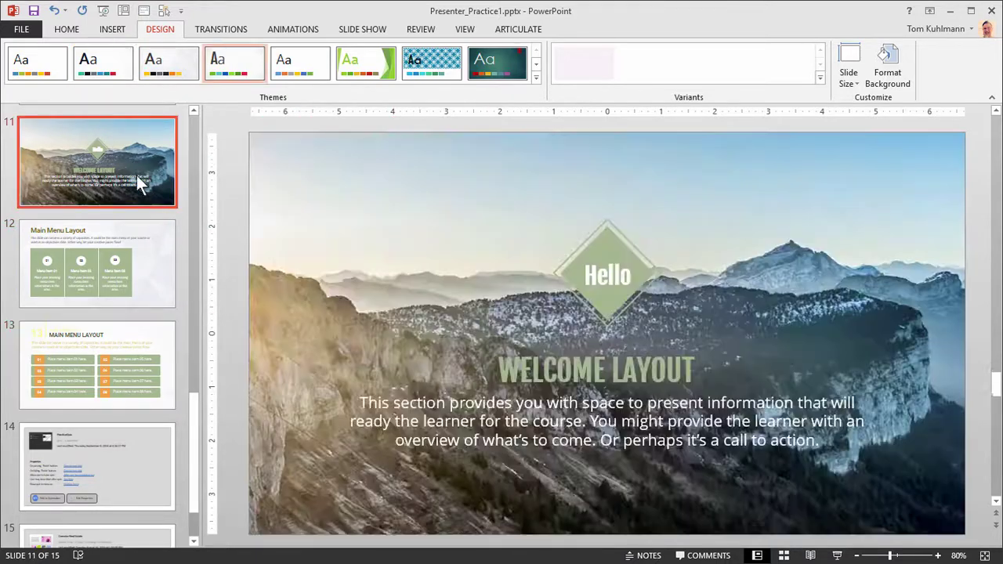
pyautogui.keyDown('shift'); pyautogui.click(103, 375); pyautogui.keyUp('shift')
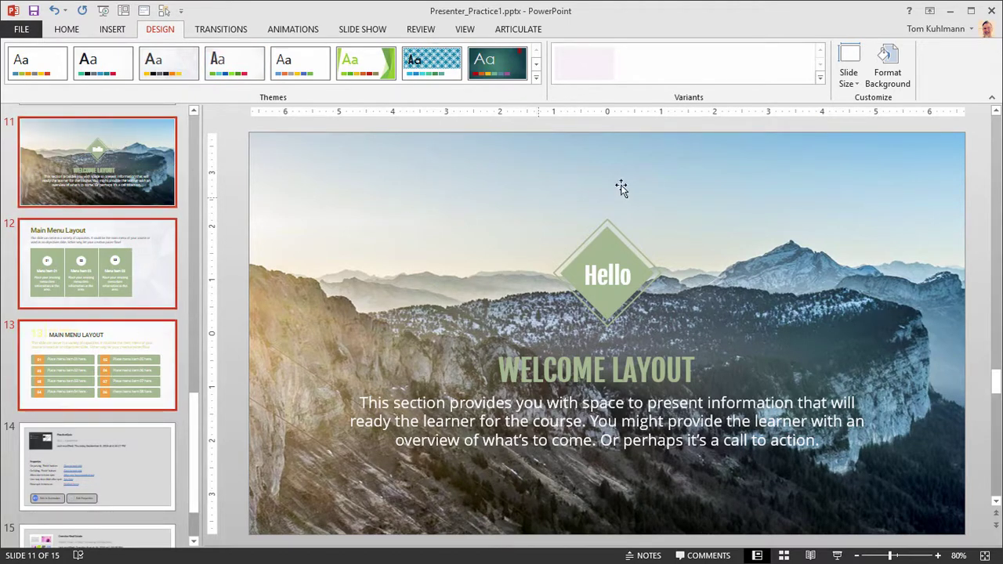
# Apply the Century Gothic font scheme to slides 11–13
pyautogui.click(822, 76)
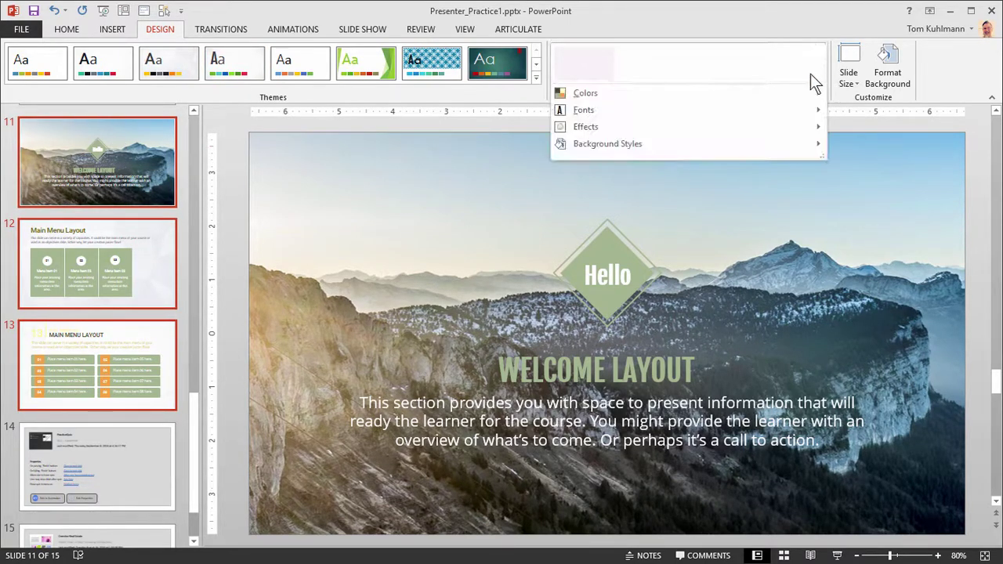
pyautogui.moveTo(557, 109)
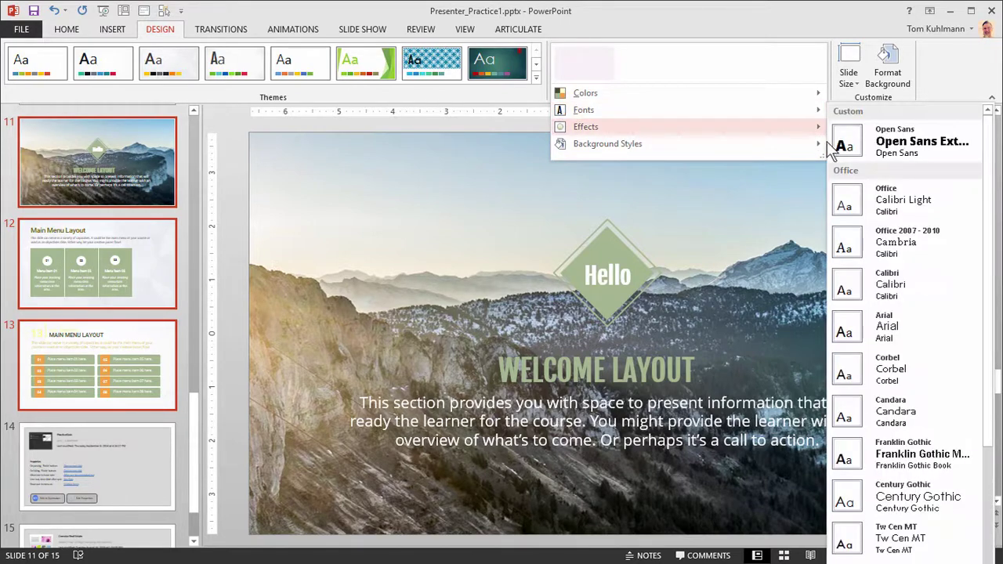
pyautogui.click(865, 500)
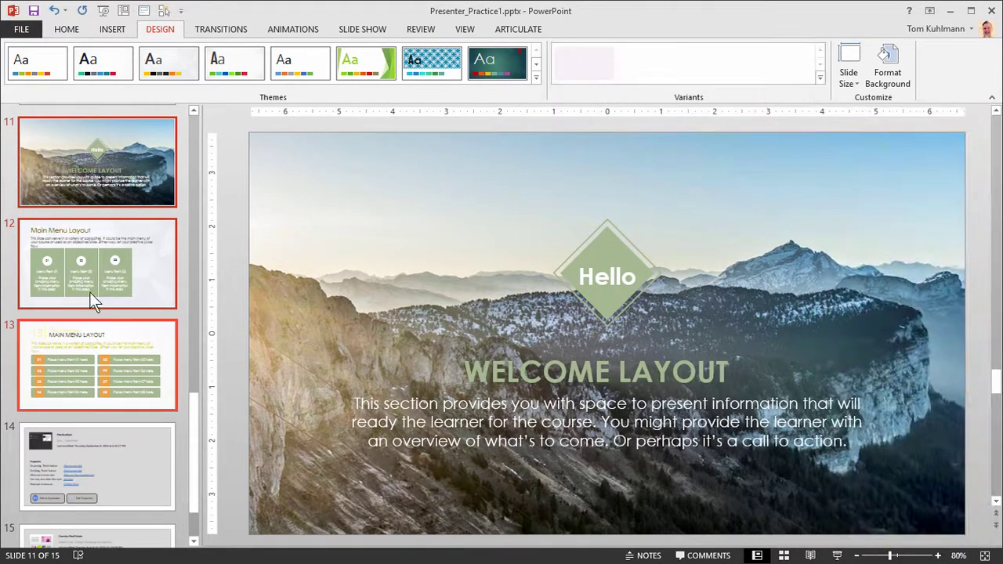
# Confirm Menu Item 01 on slide 12 now uses Century Gothic, then open slide 13
pyautogui.click(124, 239)
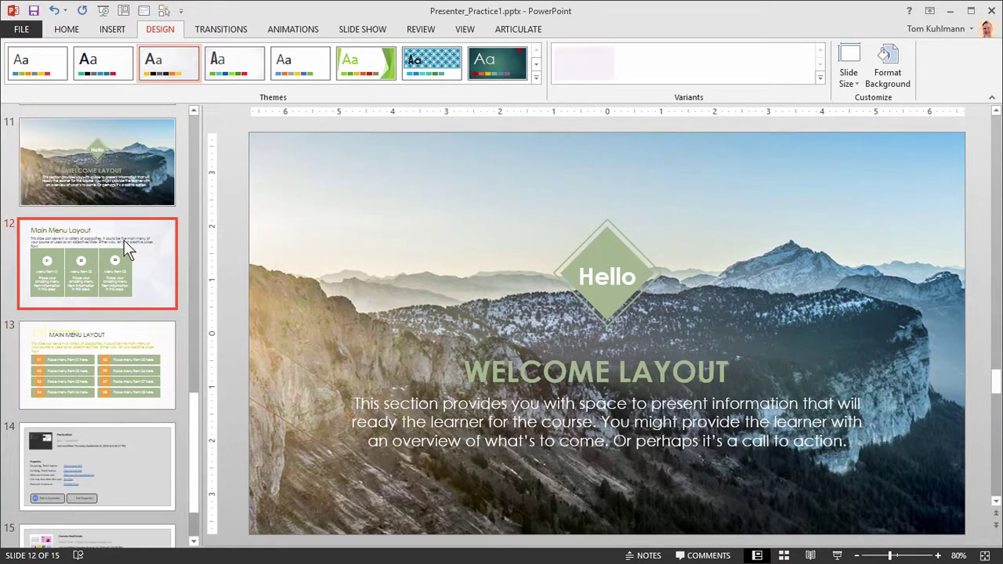
pyautogui.click(385, 376)
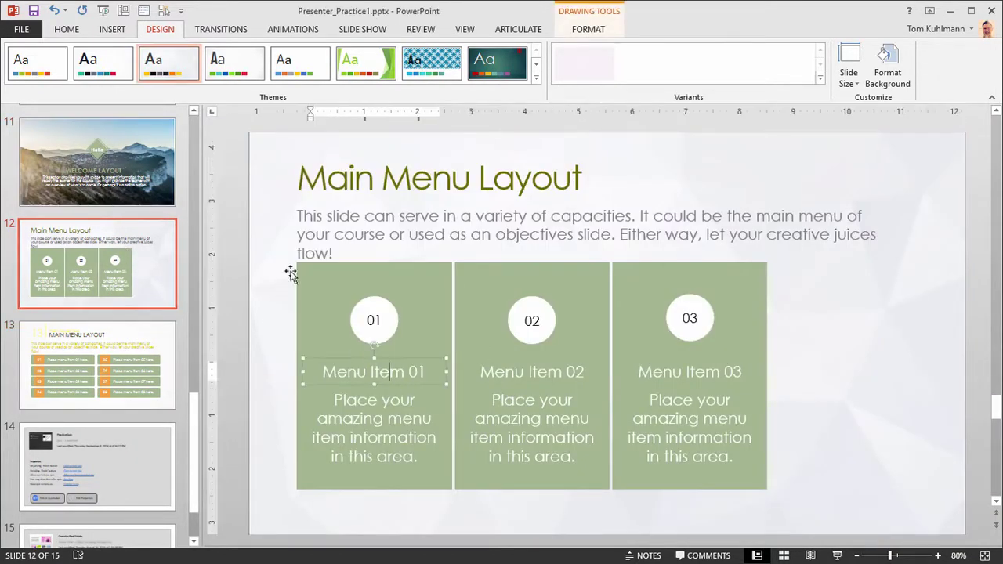
pyautogui.click(77, 31)
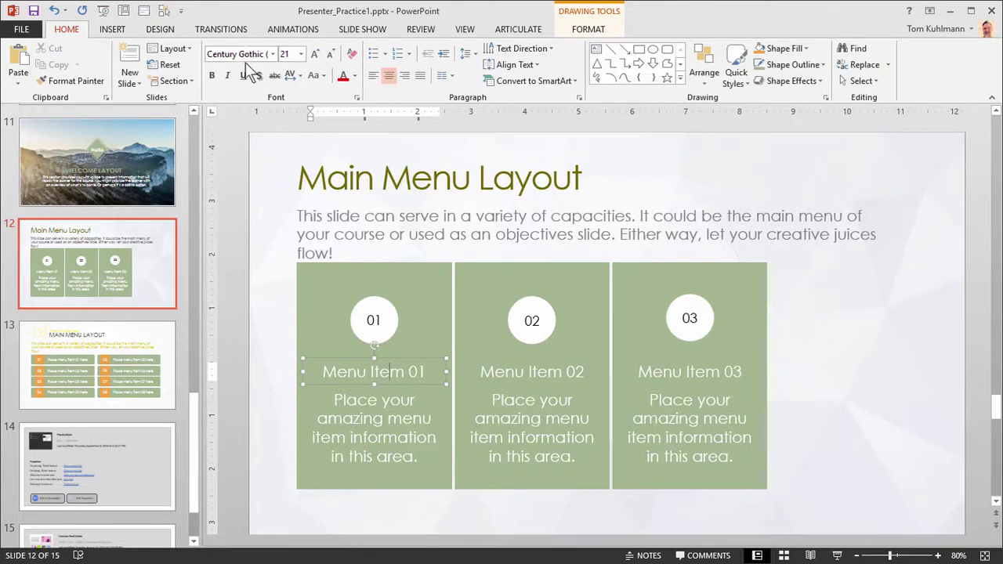
pyautogui.click(154, 338)
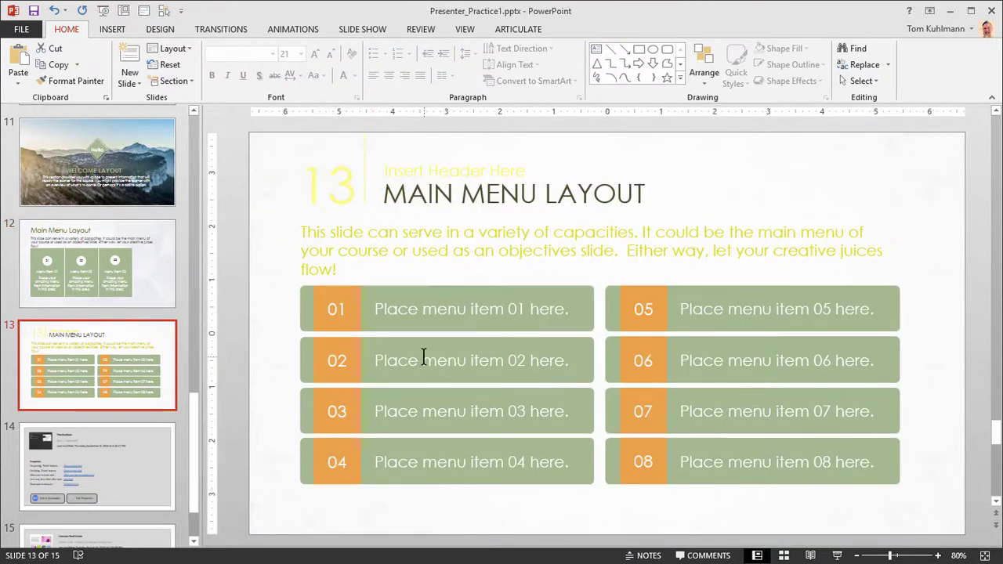
# Change the large '13' on slide 13 to a dark theme font colour
pyautogui.doubleClick(326, 180)
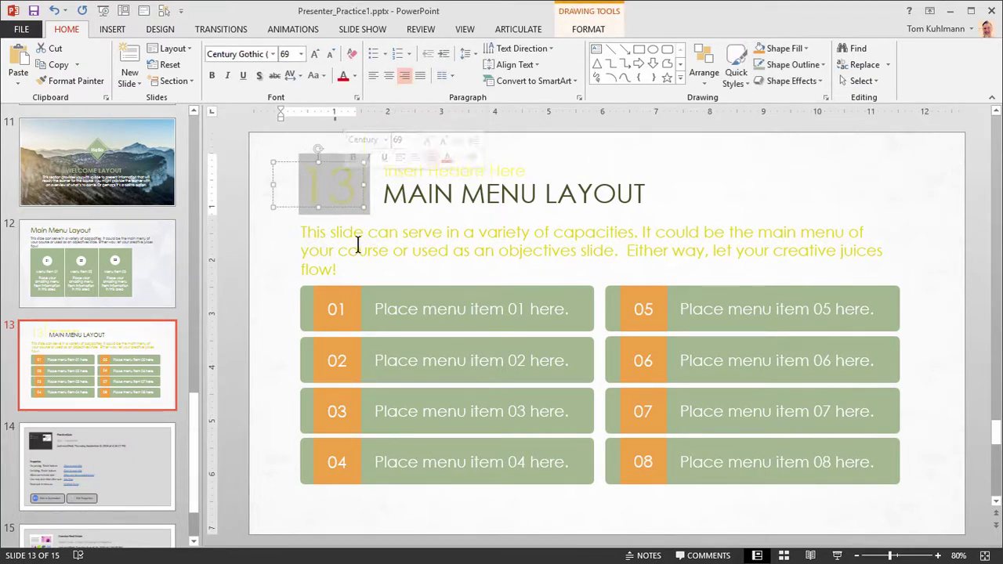
pyautogui.click(475, 195)
pyautogui.hotkey('shift', 'Left')
pyautogui.hotkey('shift', 'Left')
pyautogui.moveTo(485, 201); pyautogui.dragTo(384, 196)
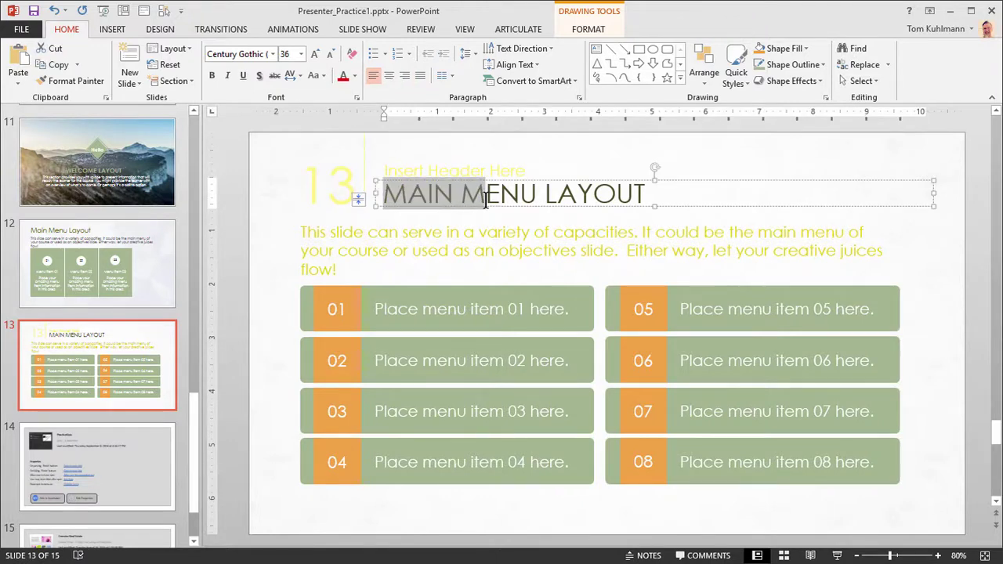
pyautogui.doubleClick(312, 187)
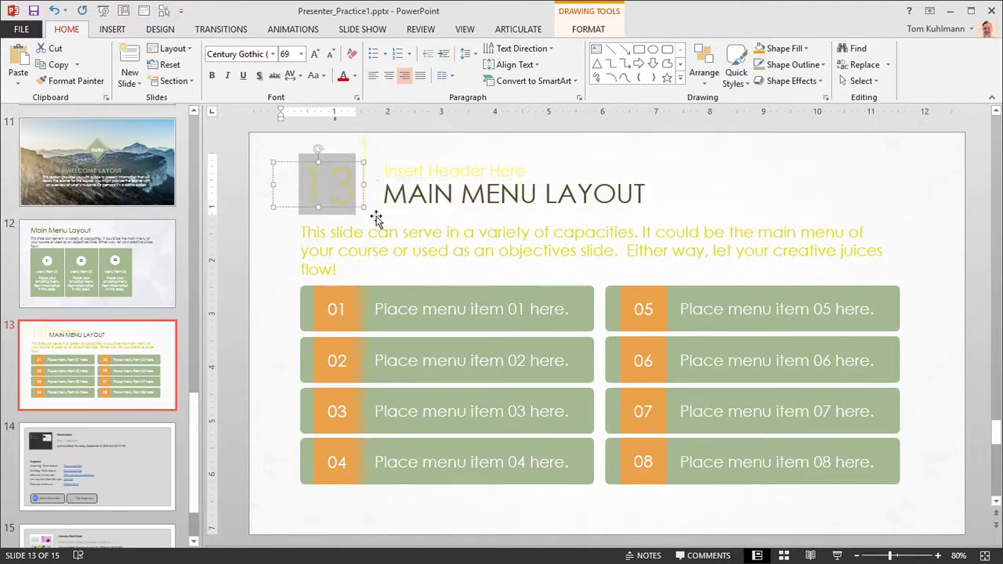
pyautogui.click(355, 76)
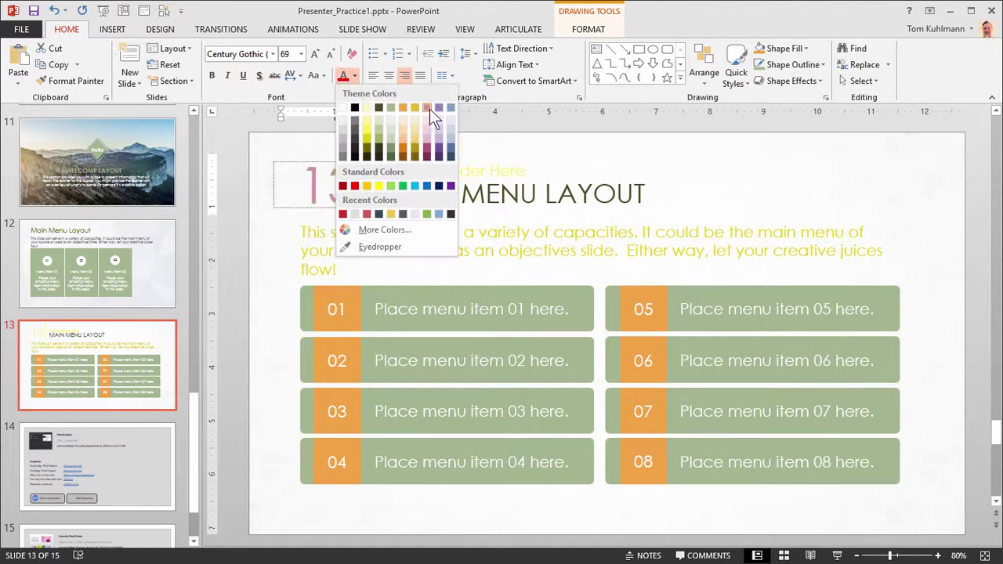
pyautogui.click(378, 106)
# Make the slide's intro body paragraph dark as well
pyautogui.click(386, 251)
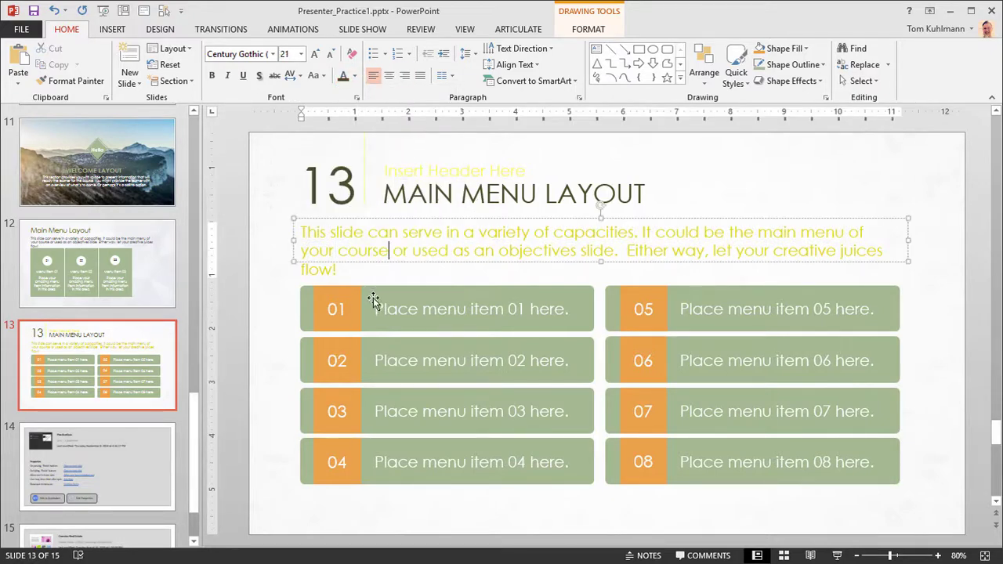
pyautogui.tripleClick(302, 232)
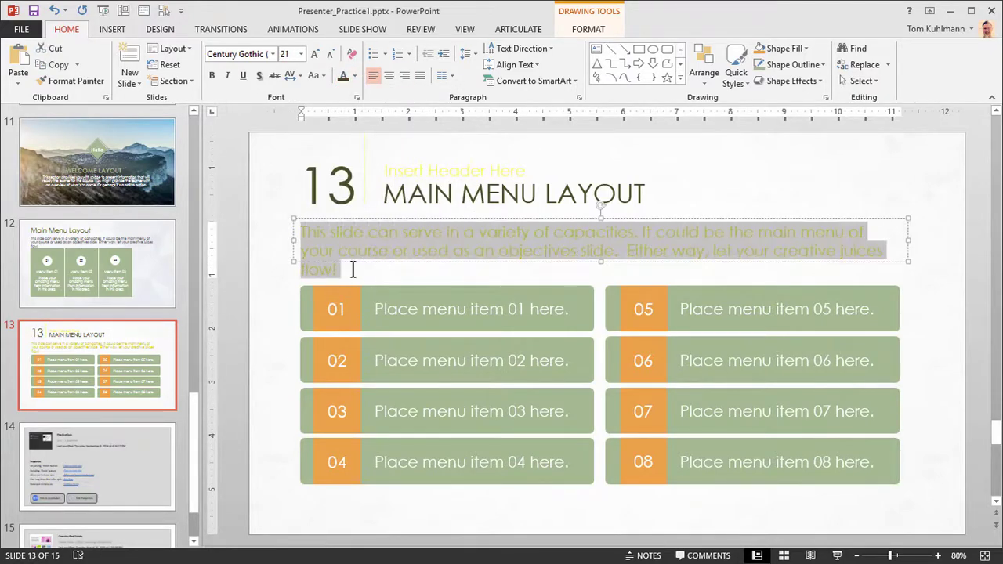
pyautogui.click(343, 78)
pyautogui.click(266, 231)
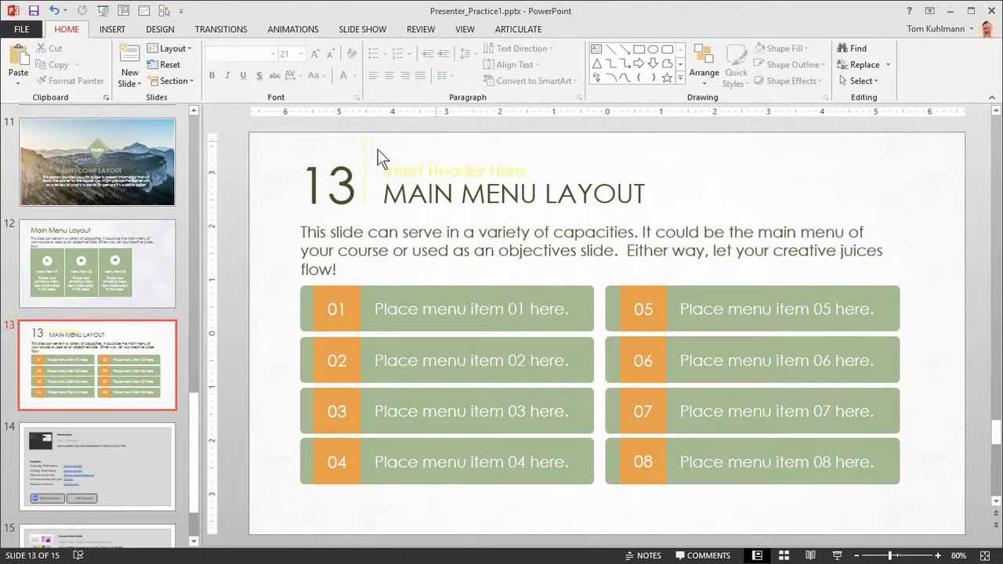
# Apply the Marquee colour scheme to slides 11–13 and review slide 13's blue and green accents
pyautogui.click(147, 191)
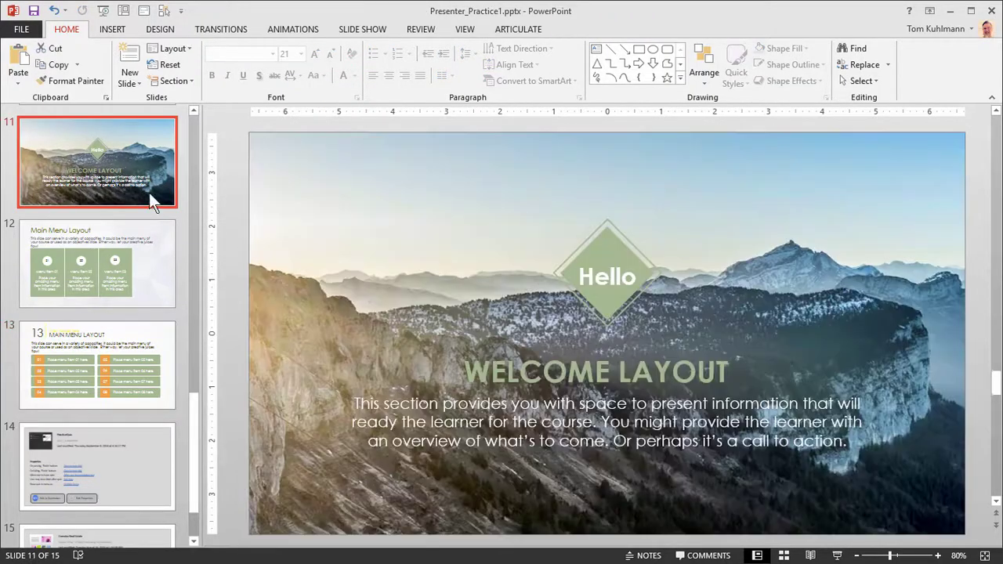
pyautogui.keyDown('shift'); pyautogui.click(139, 253); pyautogui.keyUp('shift')
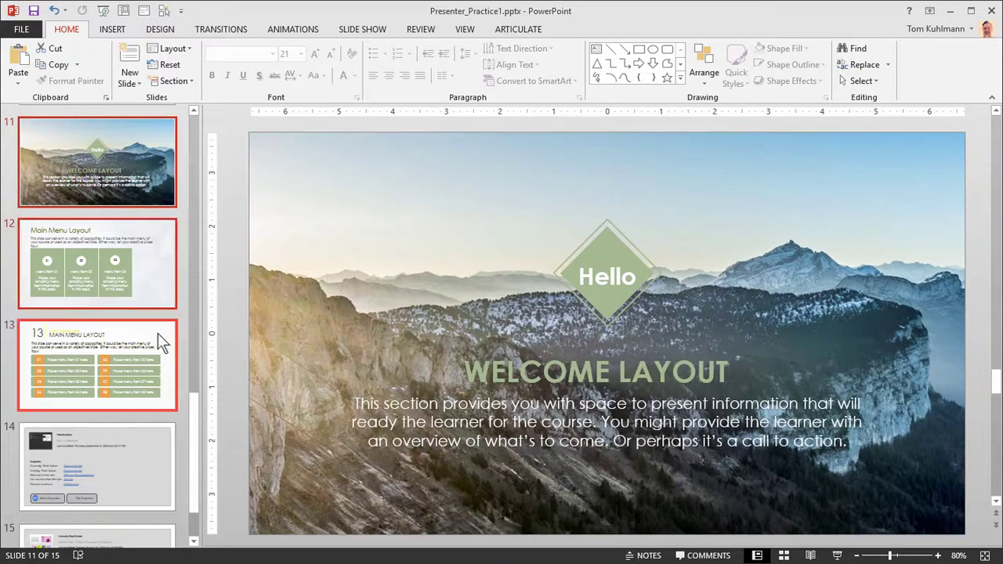
pyautogui.keyDown('shift'); pyautogui.click(67, 325); pyautogui.keyUp('shift')
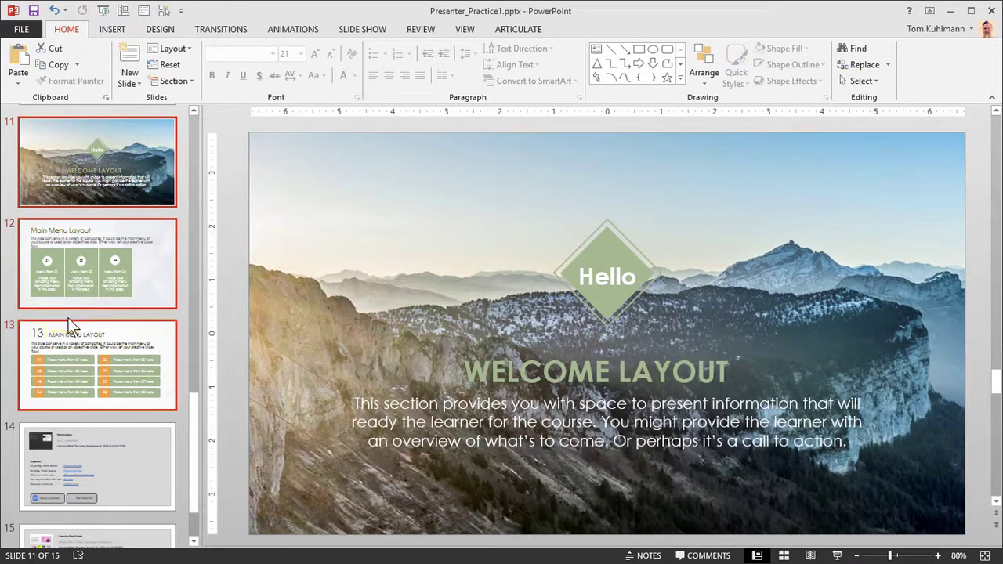
pyautogui.click(161, 29)
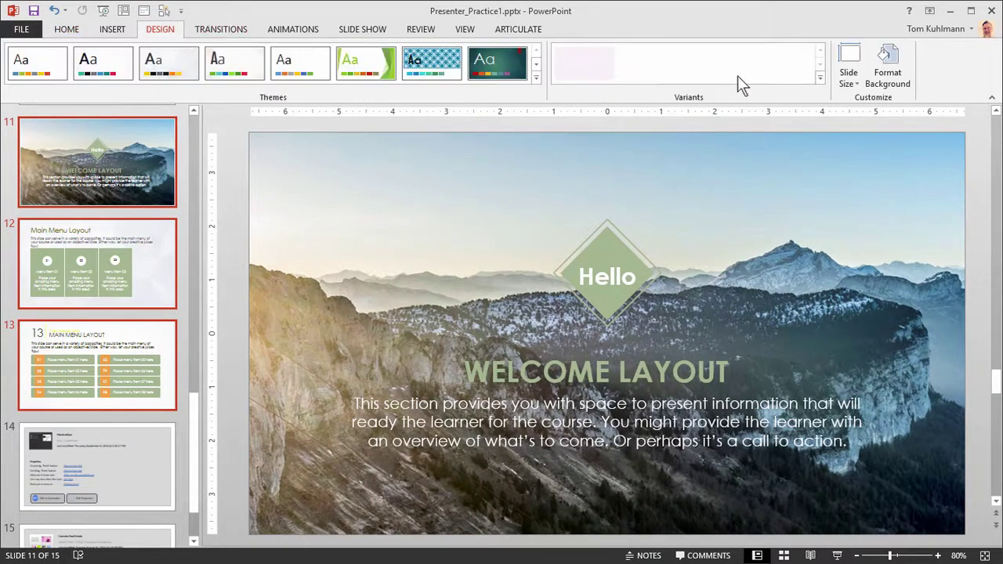
pyautogui.click(821, 79)
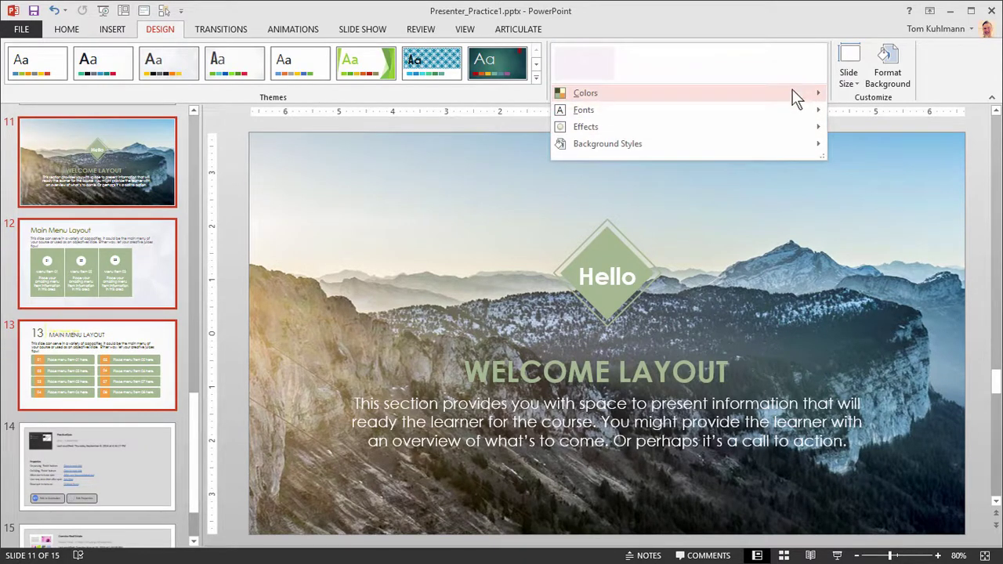
pyautogui.moveTo(803, 93)
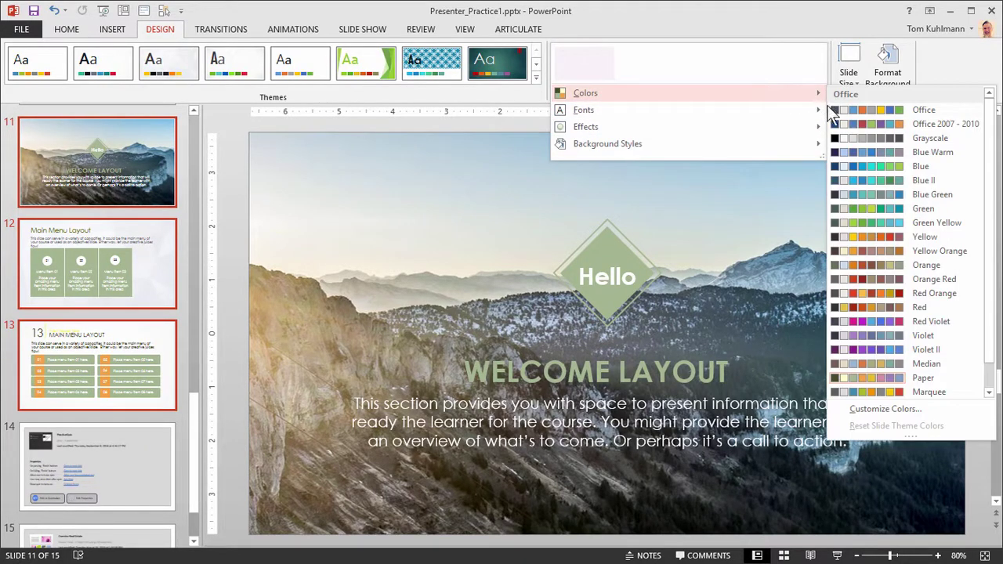
pyautogui.click(886, 392)
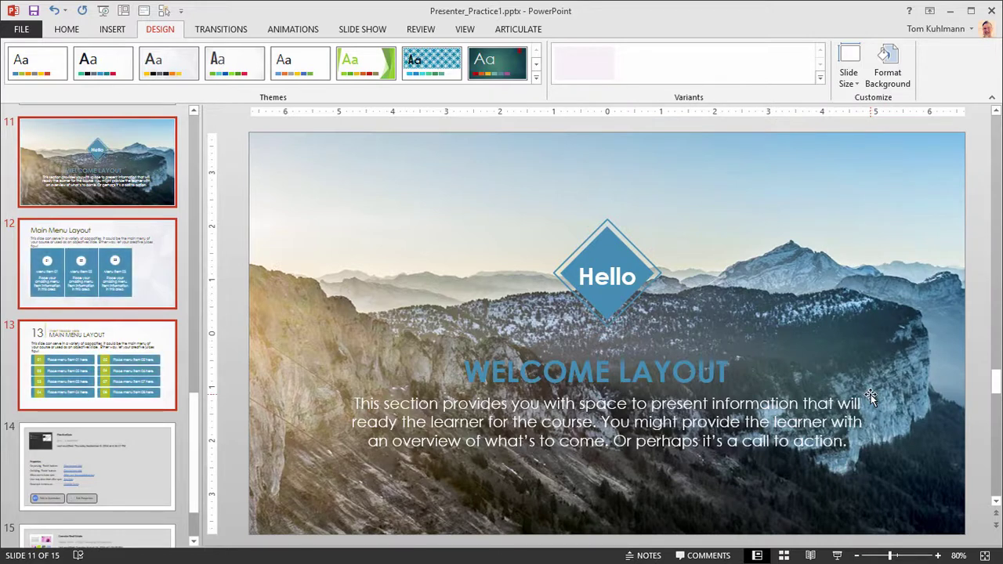
pyautogui.click(114, 350)
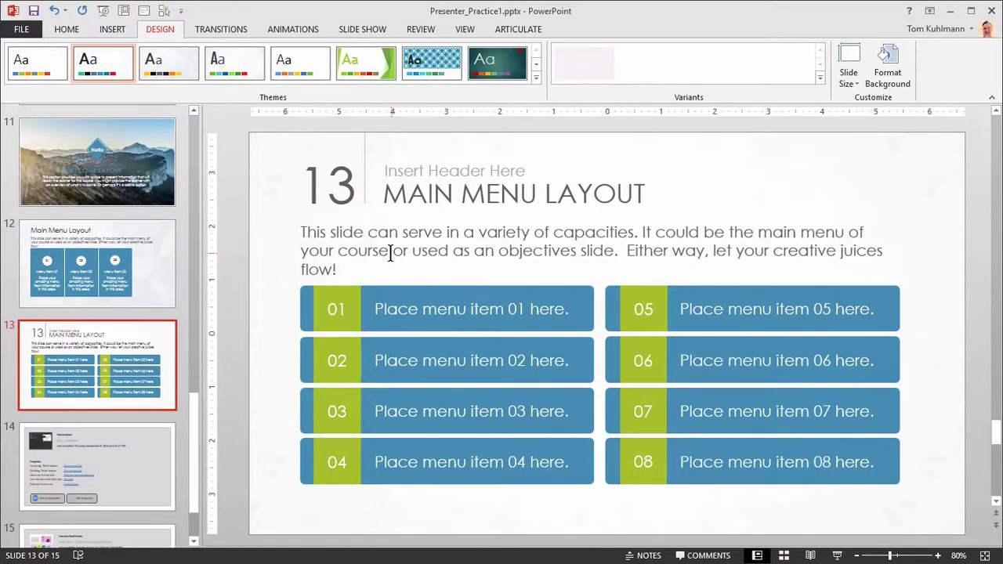
pyautogui.moveTo(300, 232); pyautogui.dragTo(345, 270)
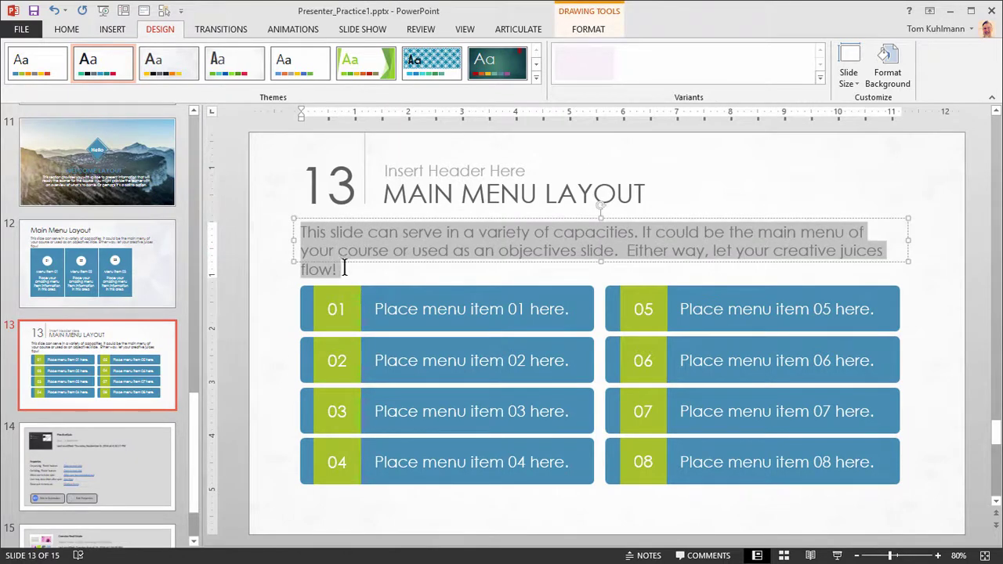
pyautogui.click(256, 259)
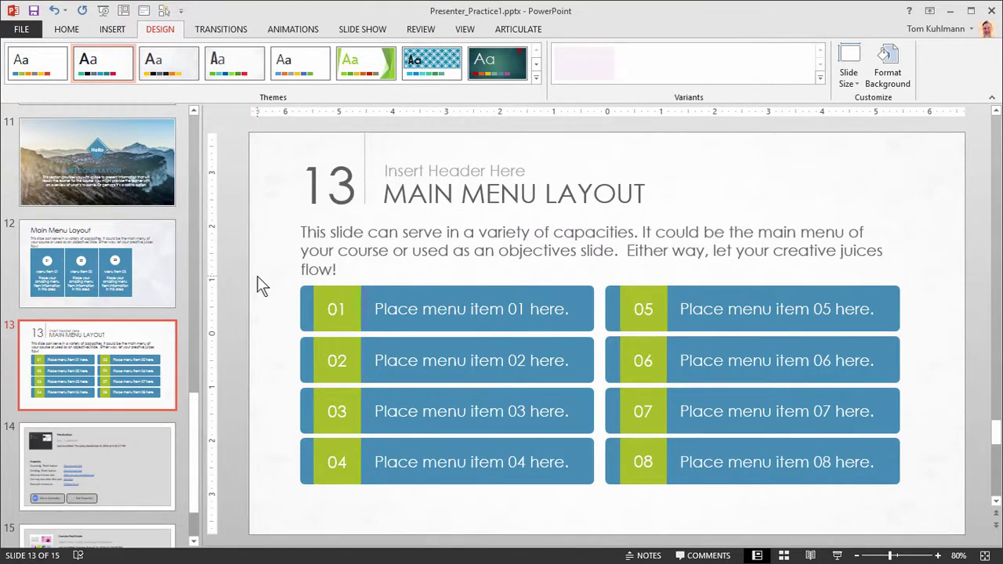